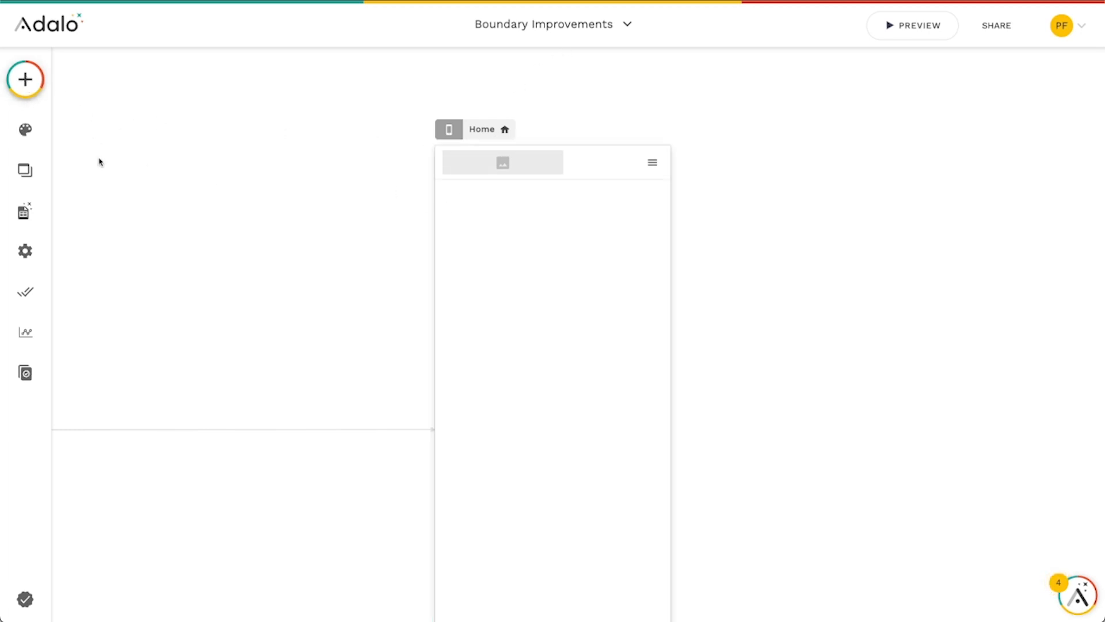
- Add a Rectangle component below the top navigation of the Home screen and adjust its height on the canvas
left_click(26, 80)
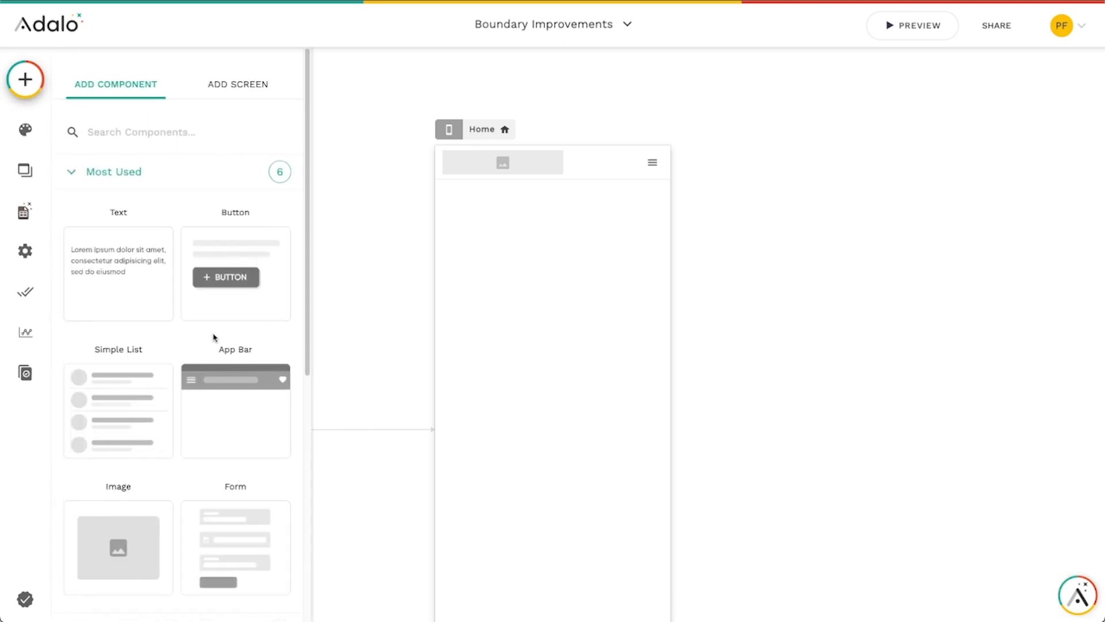
scroll(214, 338, "down", 5)
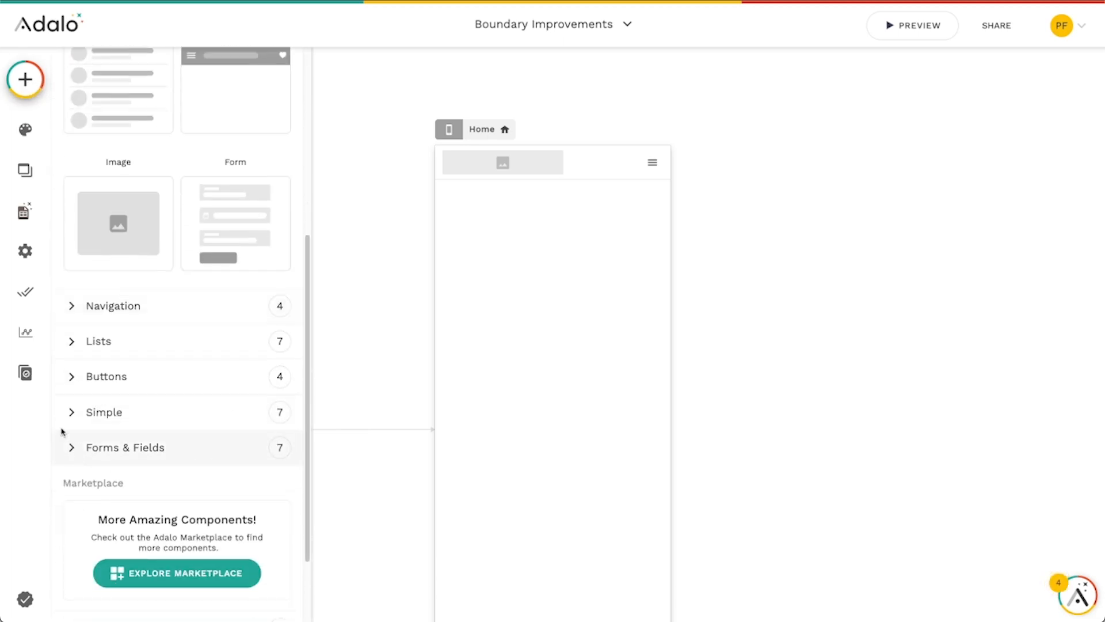
left_click(72, 412)
scroll(227, 440, "down", 3)
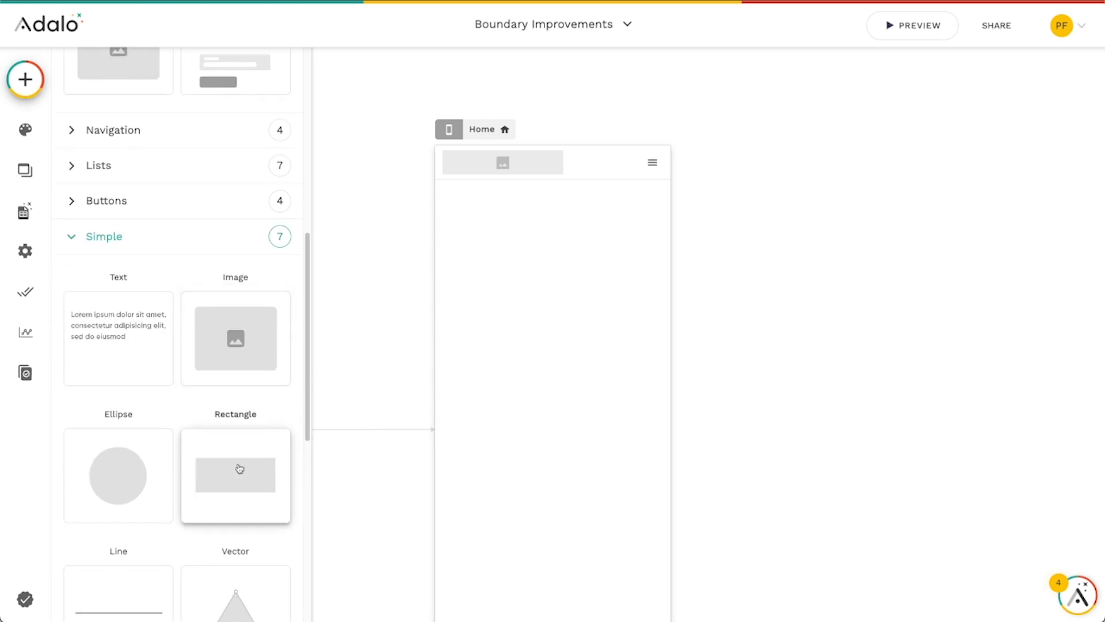
scroll(128, 477, "down", 2)
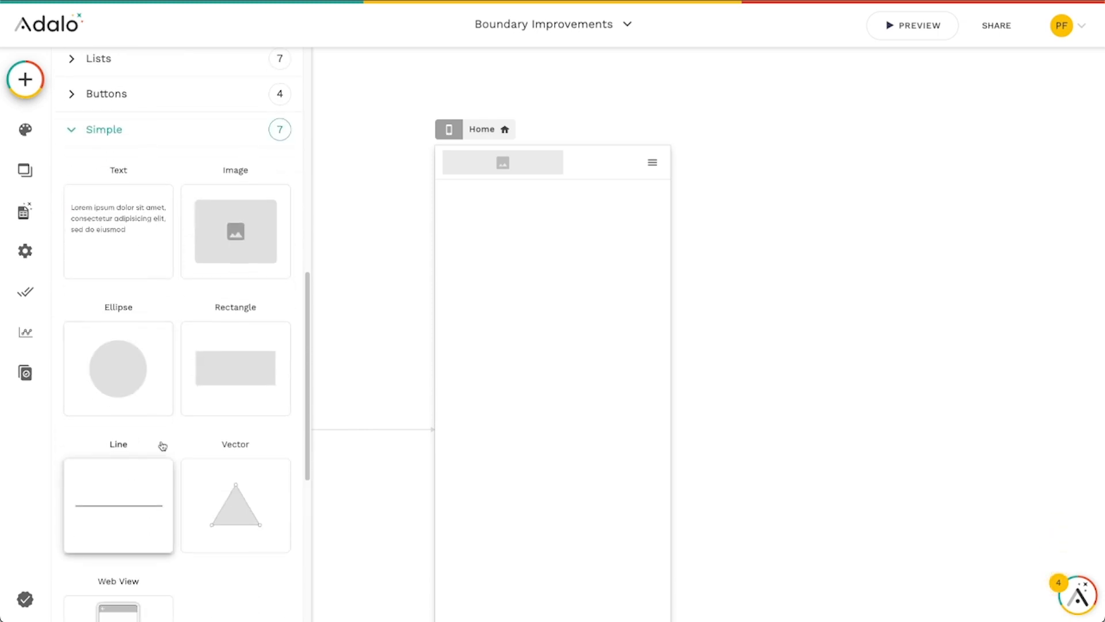
left_click_drag(239, 355, 551, 226)
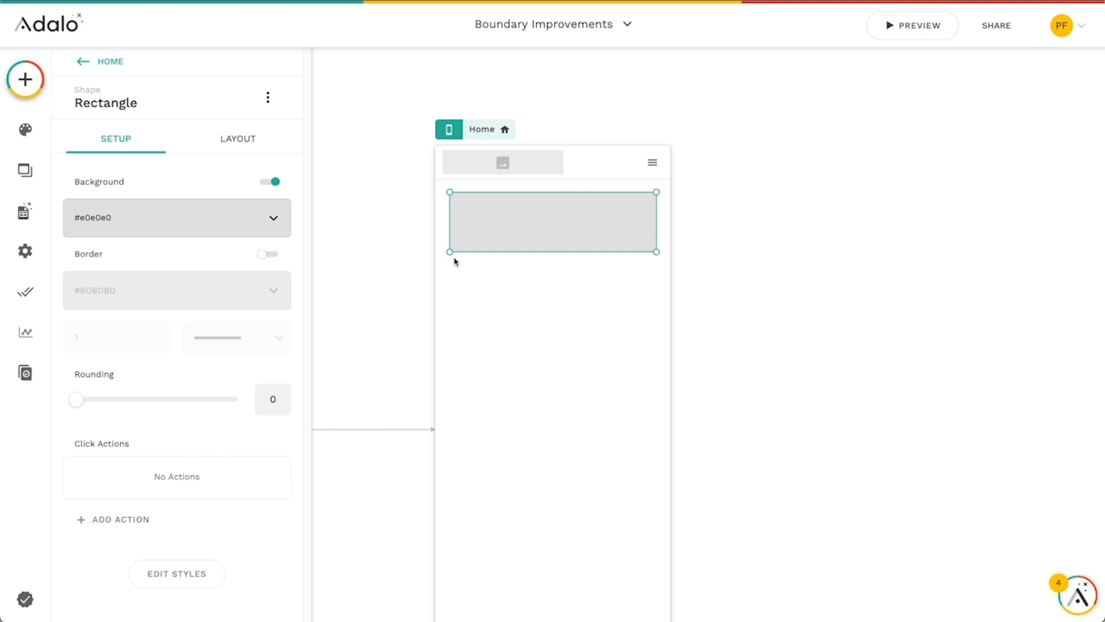
mouse_move(450, 252)
left_mouse_down()
mouse_move(459, 381)
mouse_move(449, 233)
left_mouse_up()
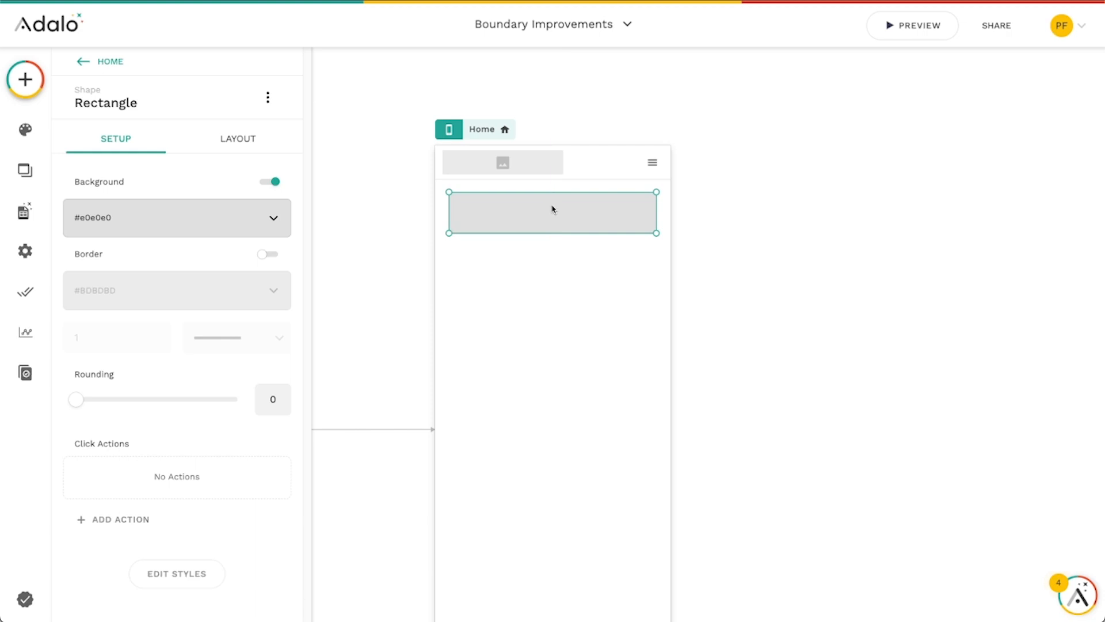
left_click_drag(562, 237, 561, 263)
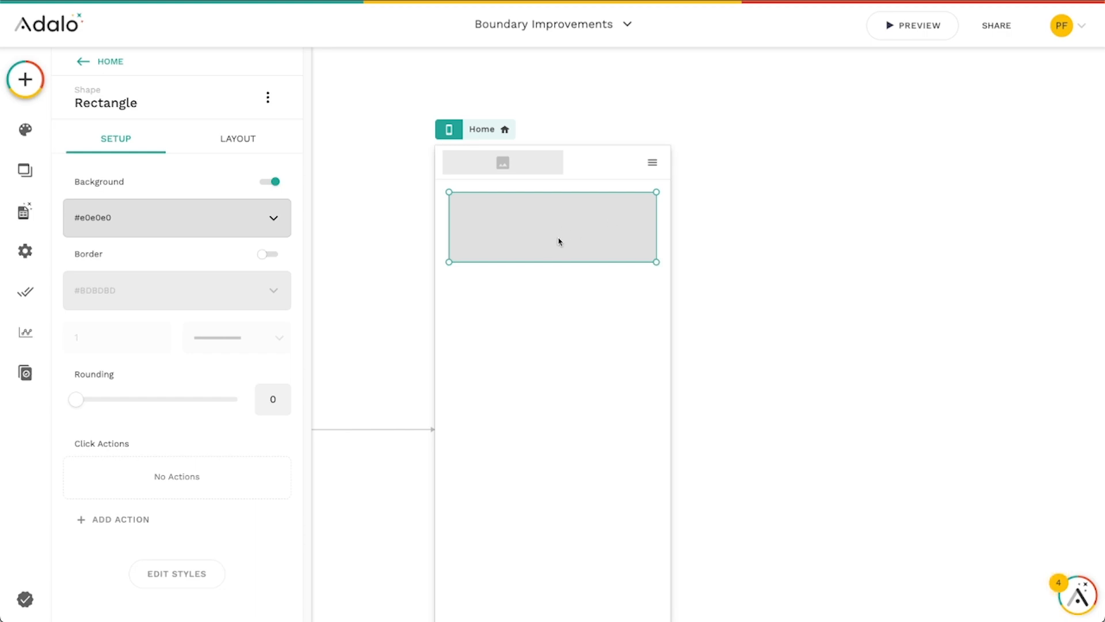
- Add a Text component over the rectangle, narrow it to fit within the edges, and nest it inside the rectangle
left_click(91, 63)
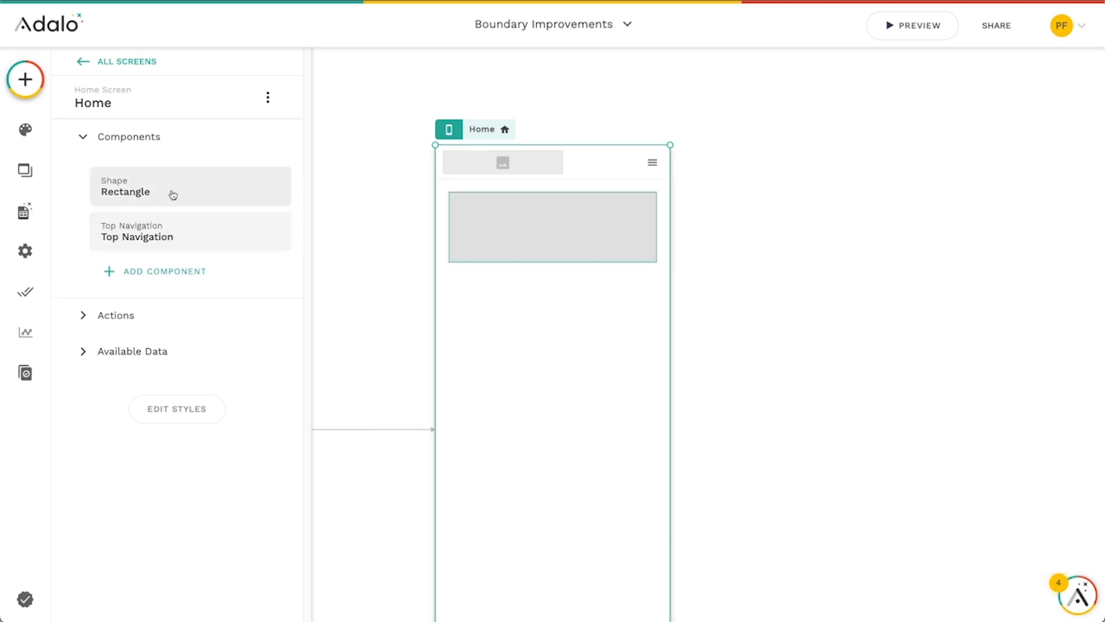
left_click(25, 79)
left_click_drag(119, 268, 494, 223)
left_click_drag(669, 223, 642, 224)
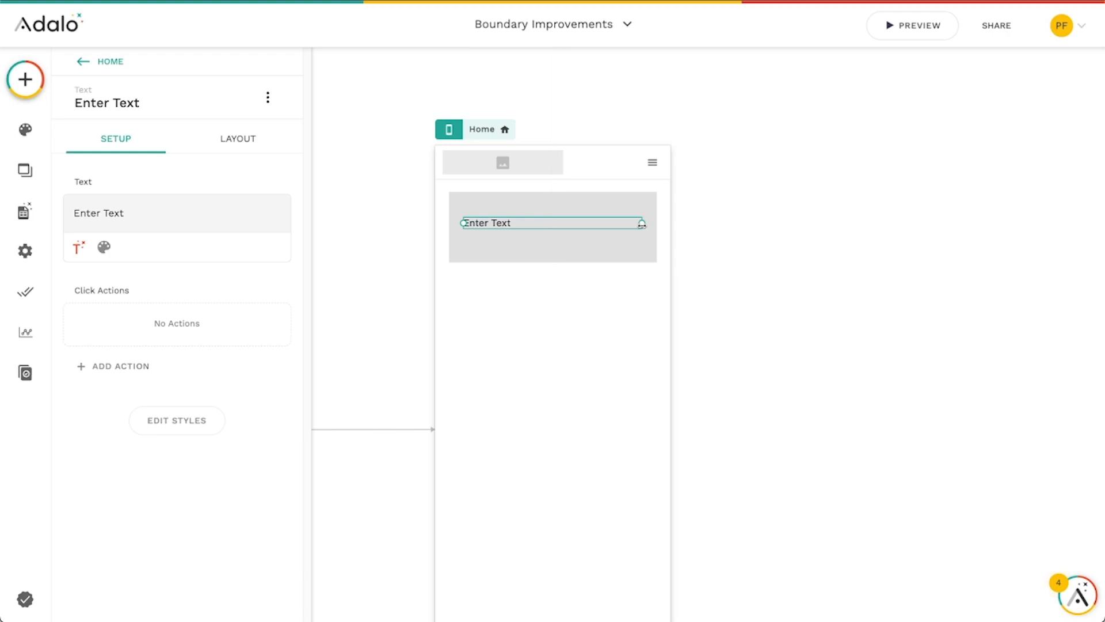
mouse_move(497, 223)
left_mouse_down()
mouse_move(496, 246)
mouse_move(494, 234)
left_mouse_up()
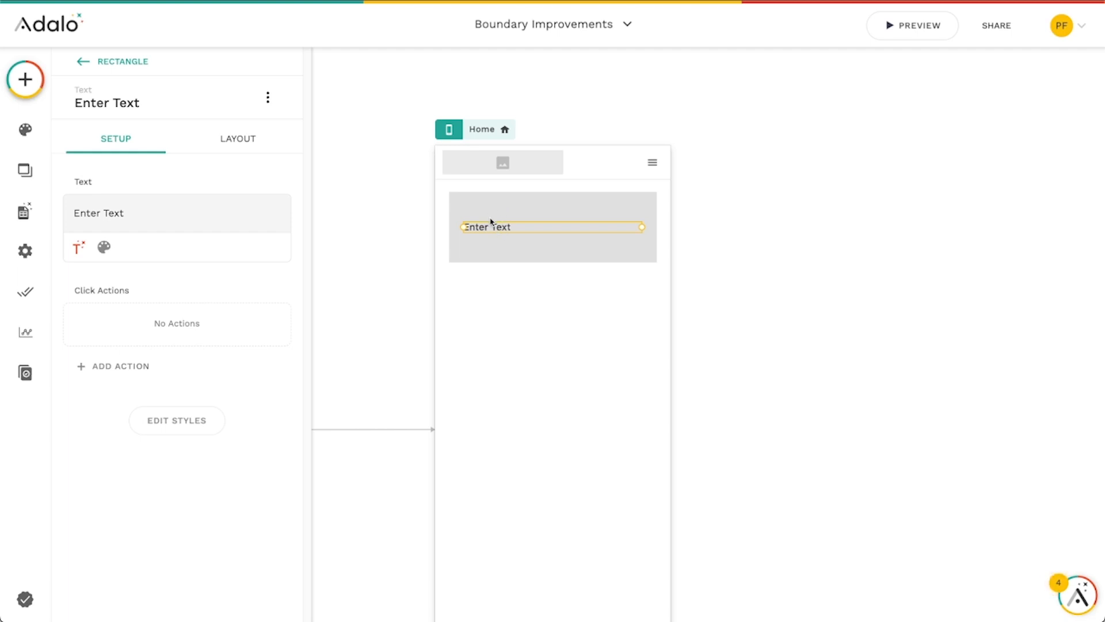
- Expand the Rectangle in the Home screen's component list to examine what is nested in it
left_click(489, 136)
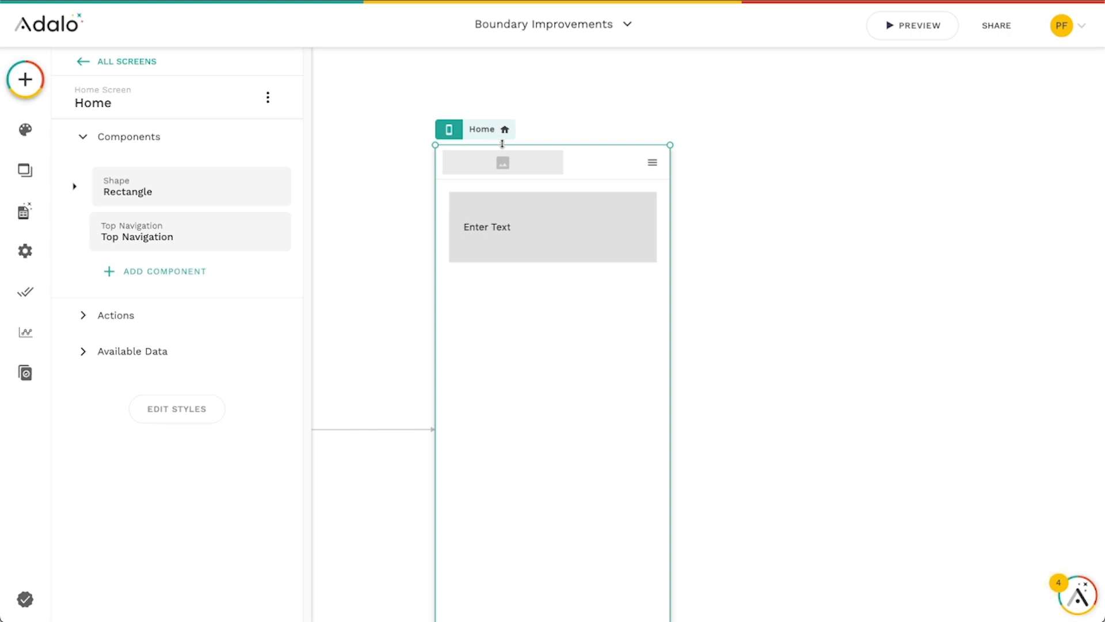
left_click(75, 187)
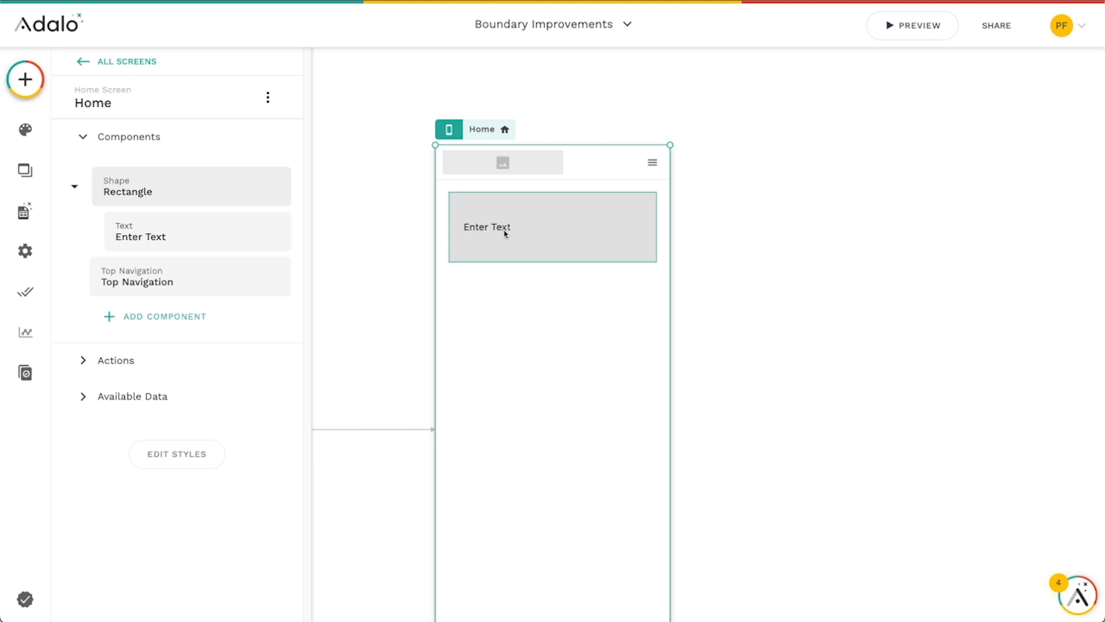
left_click(494, 297)
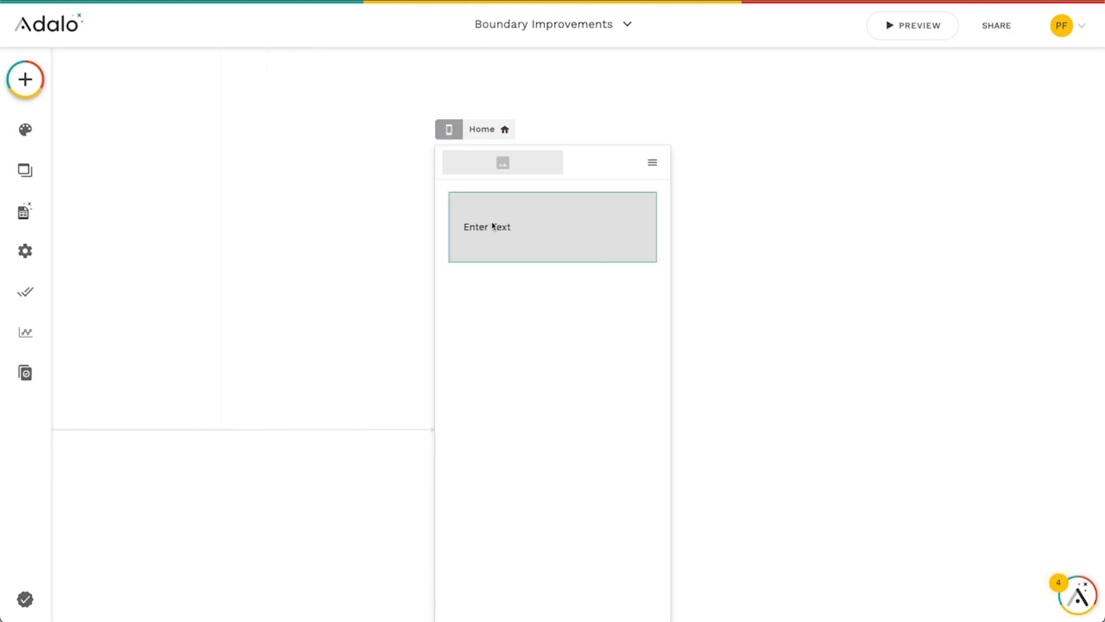
- Move the text out of the rectangle to just below it and check the Home screen's component list
left_click(496, 229)
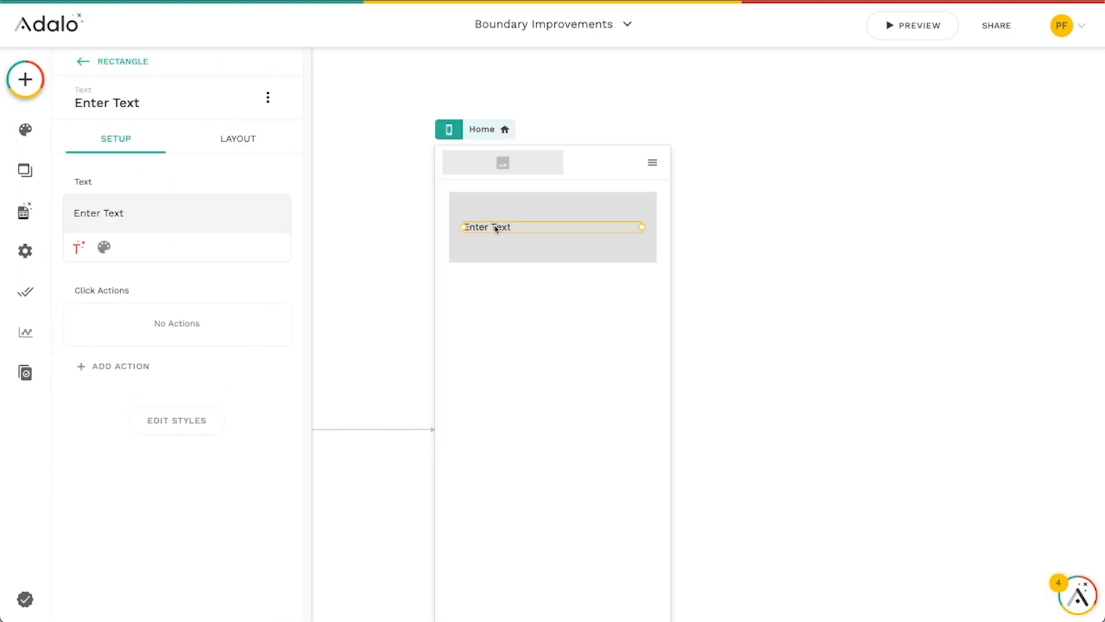
left_click_drag(500, 230, 506, 299)
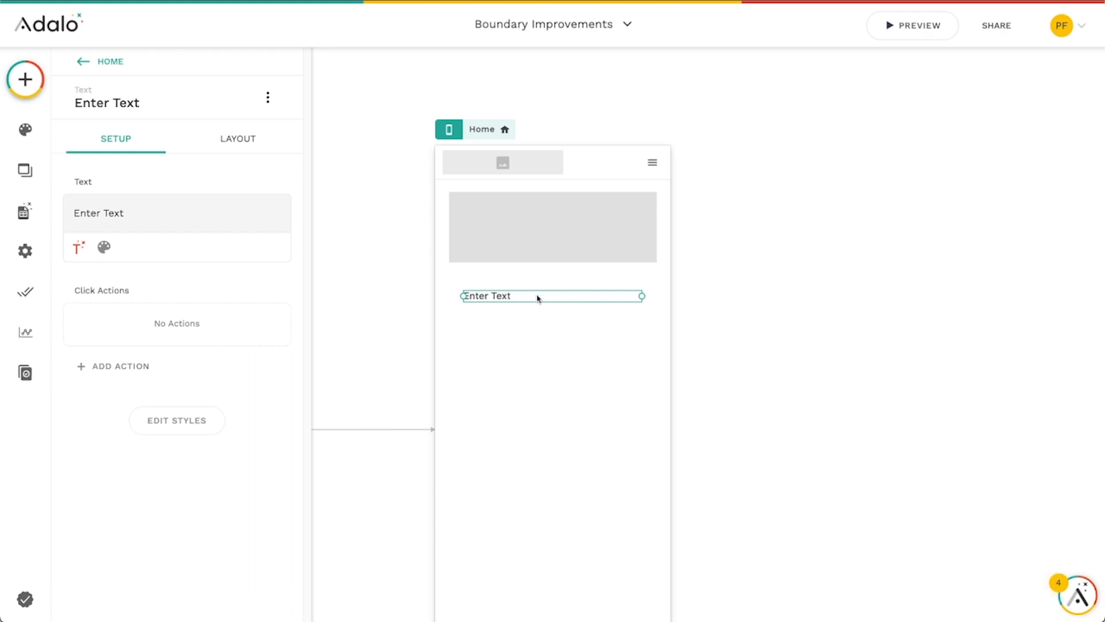
left_click(86, 63)
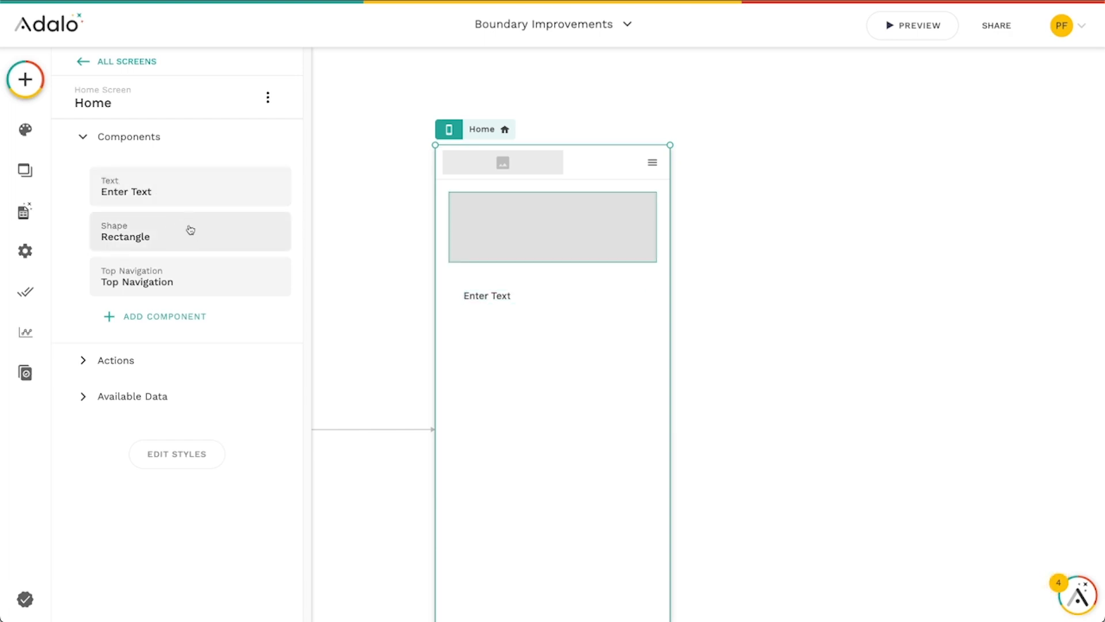
- Move the text back inside the rectangle on the canvas and expand the Rectangle in the Home screen's component list
left_click_drag(484, 299, 493, 235)
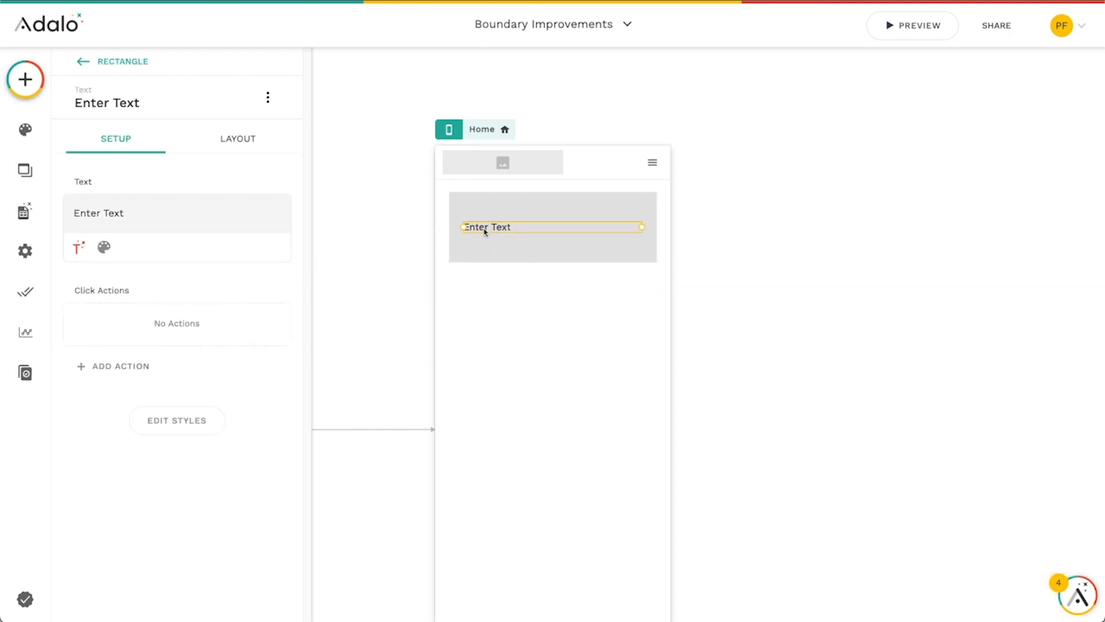
left_click(84, 63)
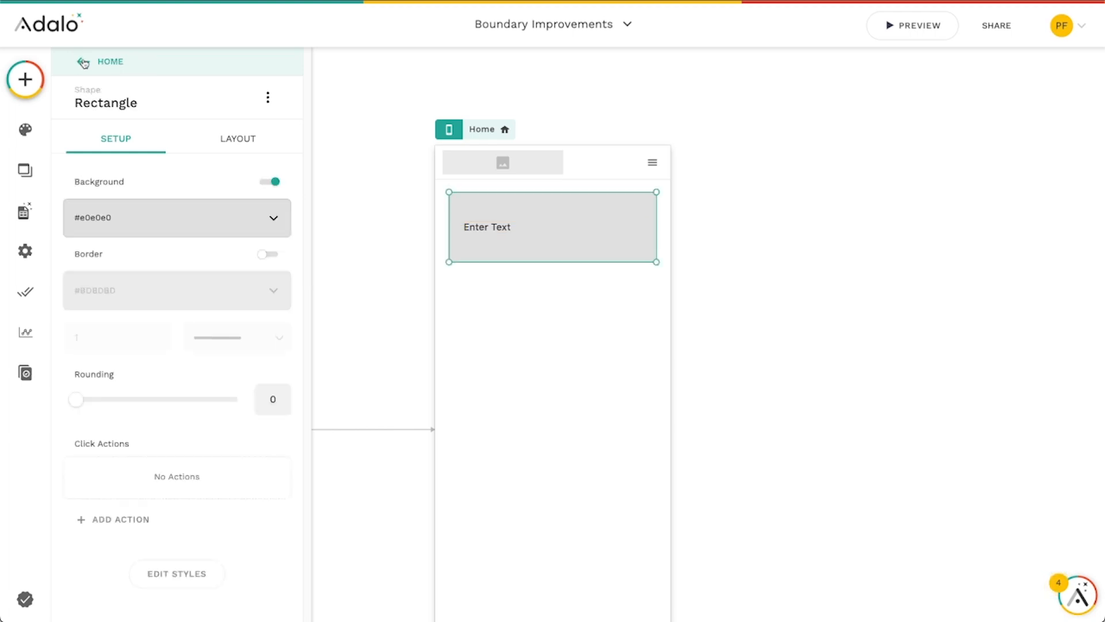
left_click(84, 63)
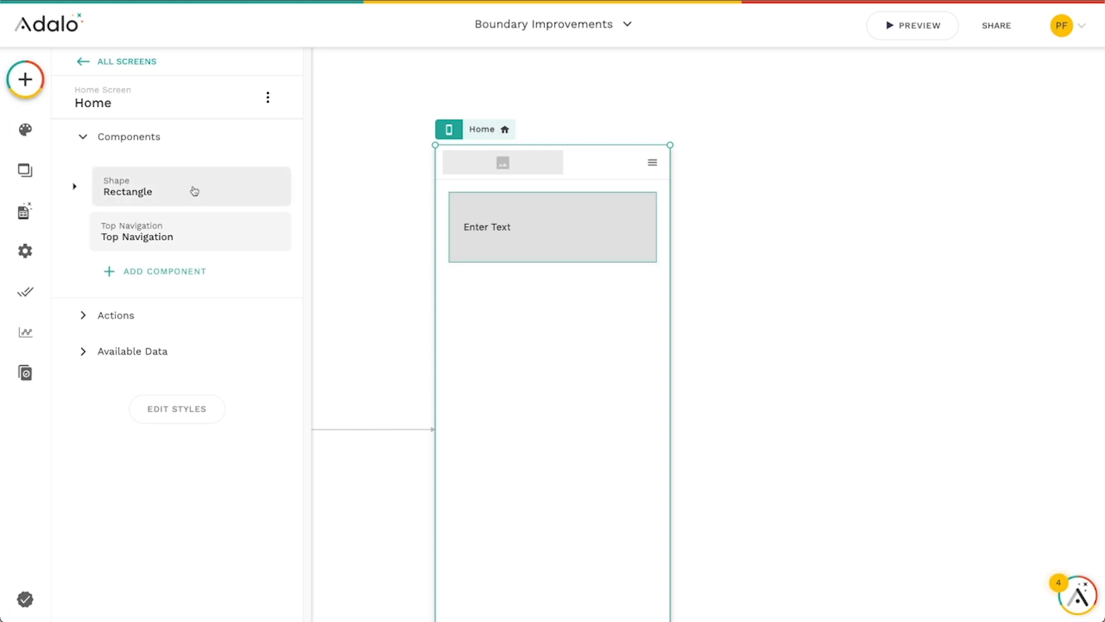
left_click(74, 186)
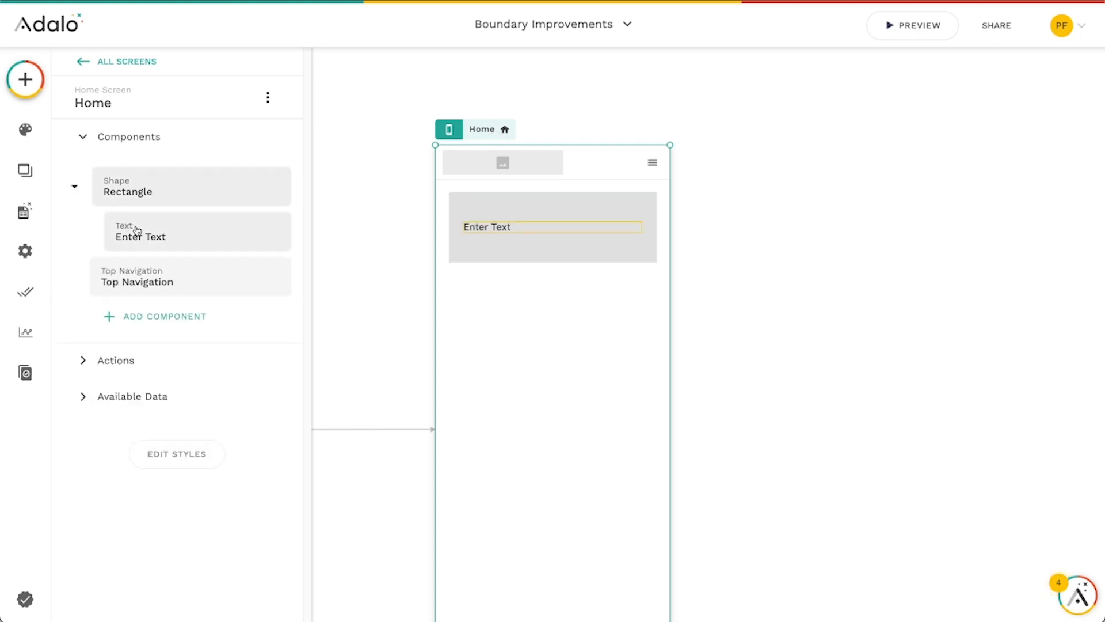
- Reorder the Text in the component list from the Rectangle to below Top Navigation, and move it above the Rectangle
left_click_drag(188, 232, 166, 309)
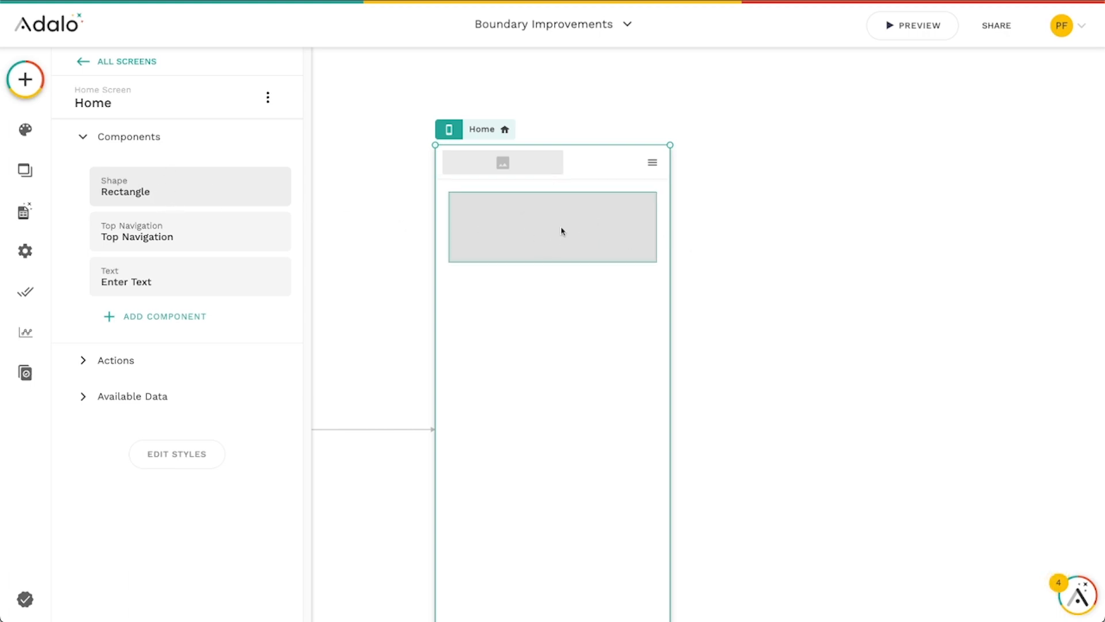
left_click_drag(192, 282, 198, 178)
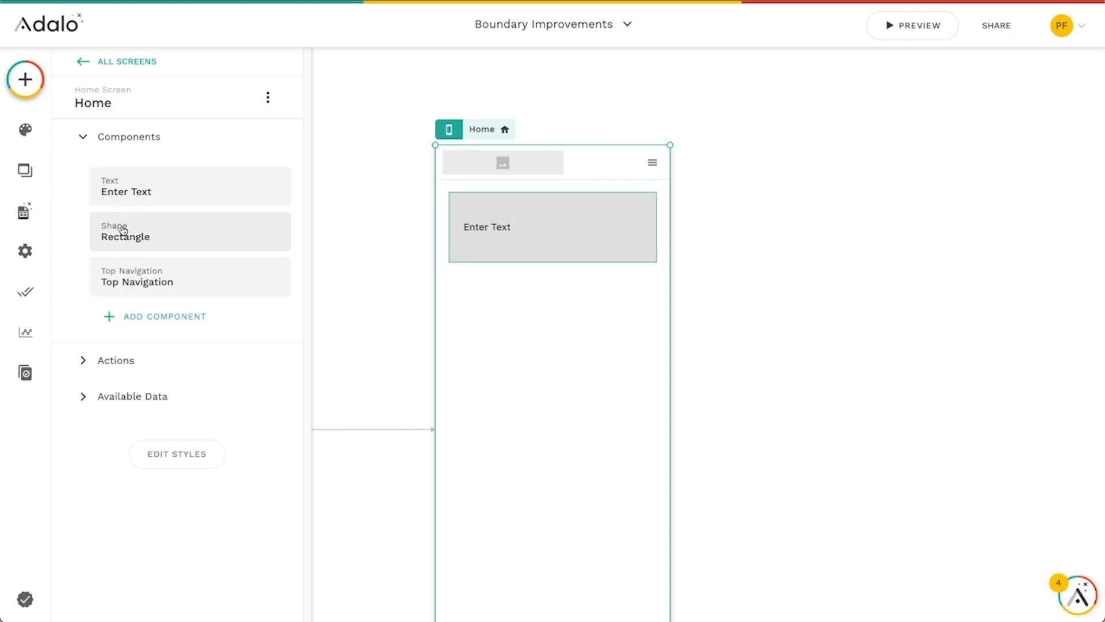
left_click_drag(154, 185, 224, 179)
- Nudge the text slightly on the canvas to nest it in the rectangle again
left_click(522, 230)
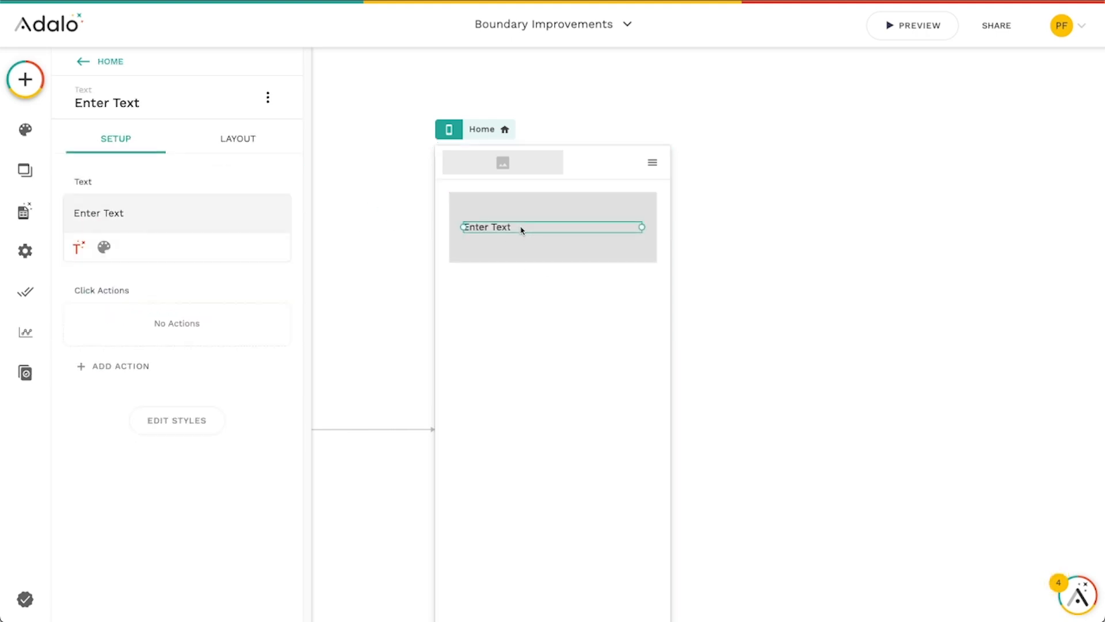
mouse_move(522, 230)
left_mouse_down()
mouse_move(530, 243)
mouse_move(526, 232)
left_mouse_up()
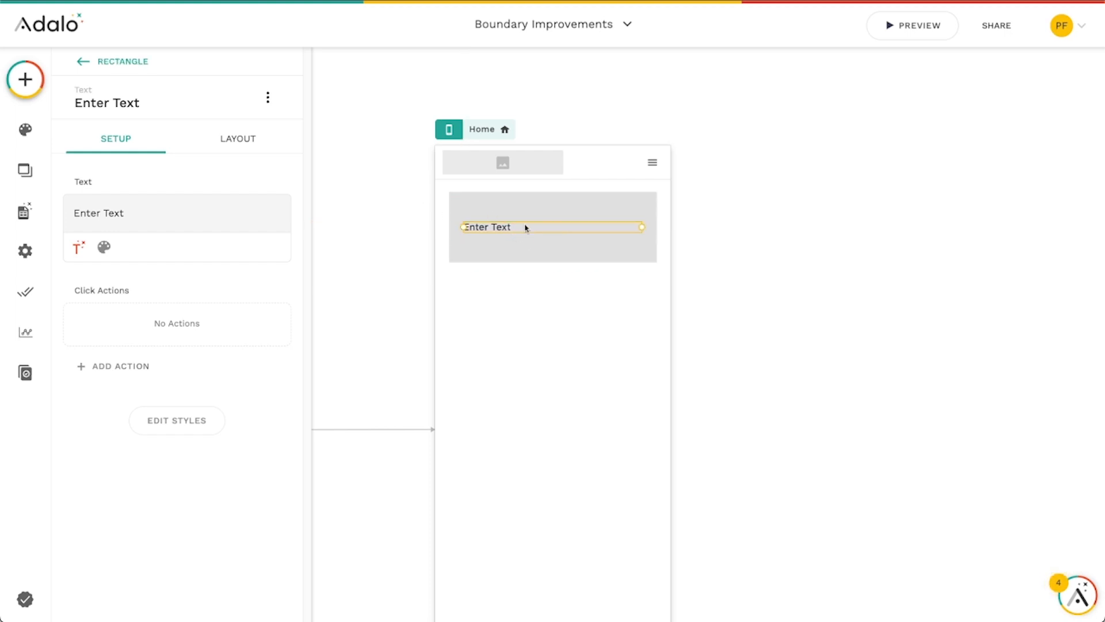
left_click(563, 298)
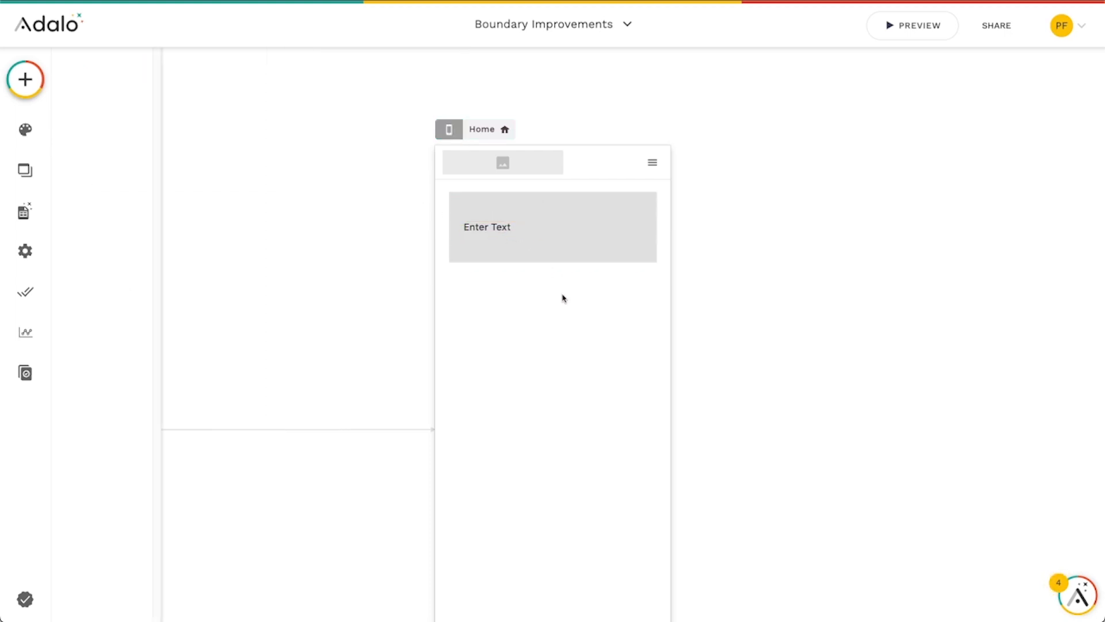
- Add an Image component to the Home screen below the rectangle
left_click(28, 81)
scroll(115, 449, "down", 3)
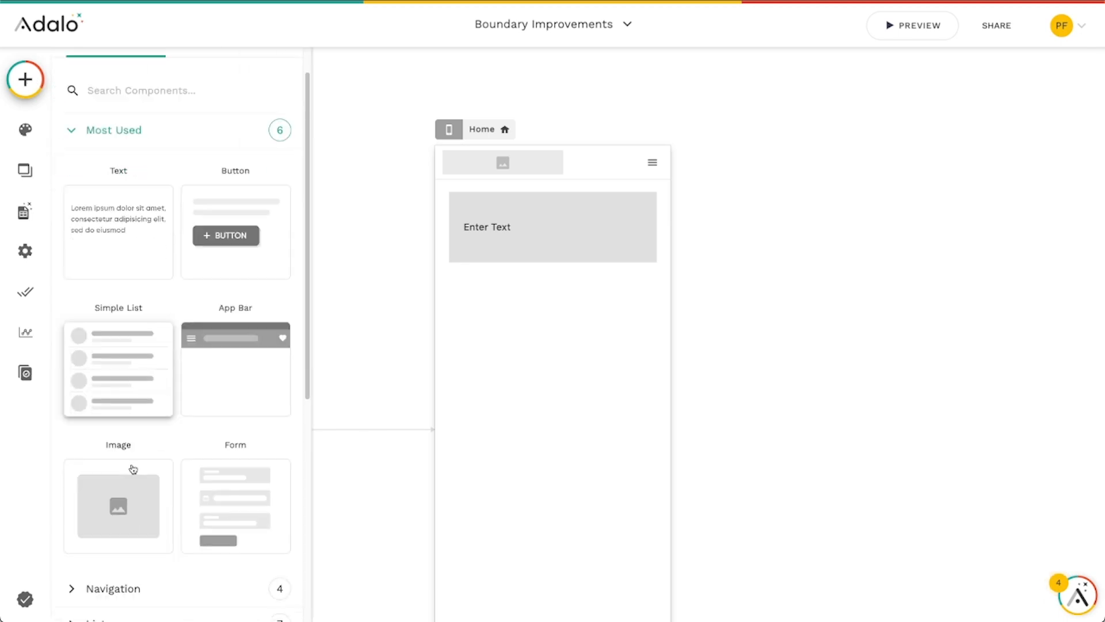
left_click_drag(115, 461, 498, 342)
left_click_drag(556, 342, 555, 344)
- Move the text from the rectangle into the image and expand the Image in the Home screen's component list
left_click(500, 230)
left_click(502, 230)
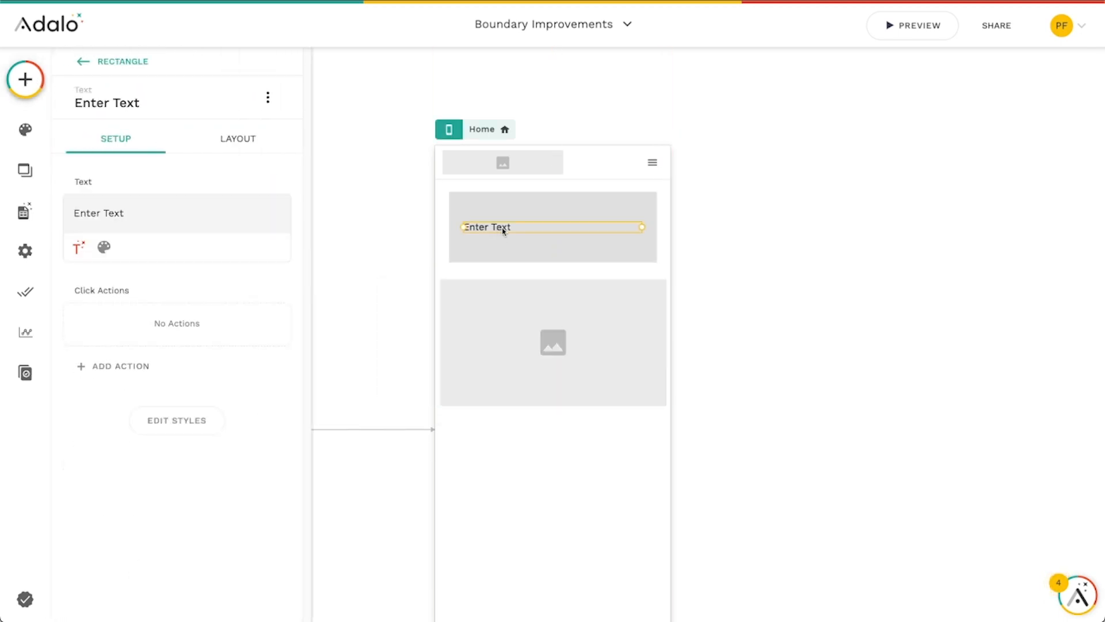
left_click_drag(500, 236, 502, 316)
left_click(89, 62)
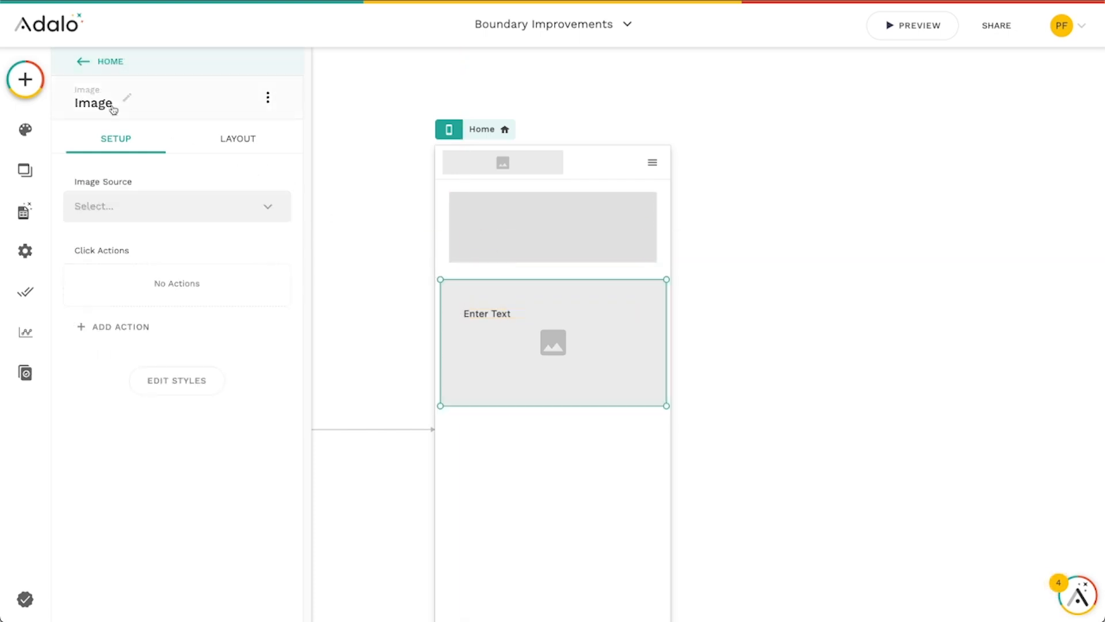
left_click(92, 61)
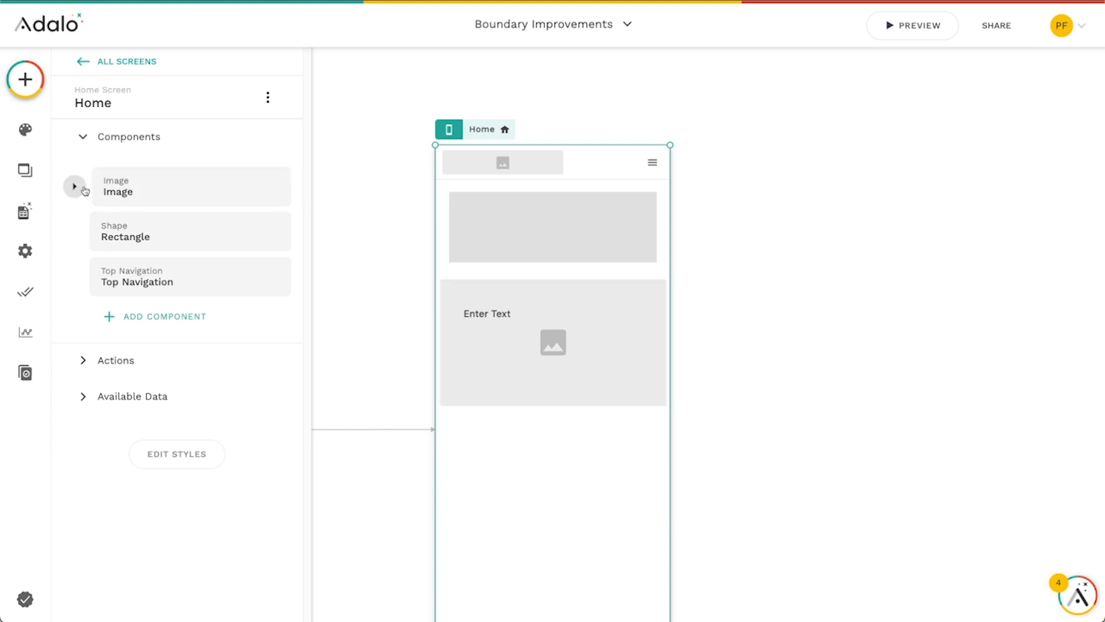
left_click(82, 187)
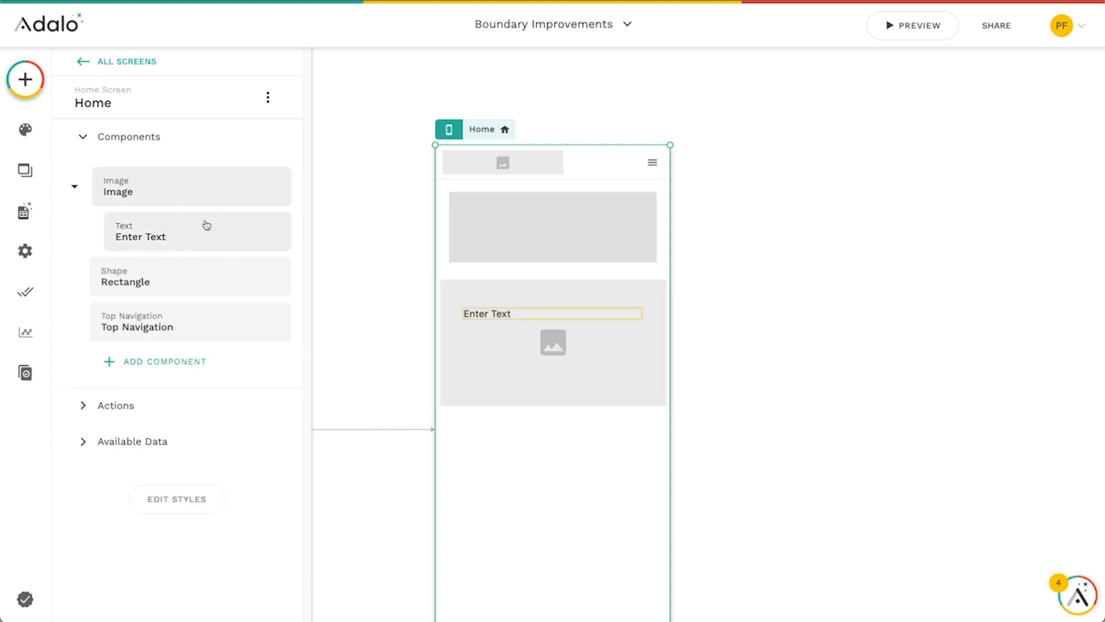
- Delete the text nested inside the image
left_click(499, 315)
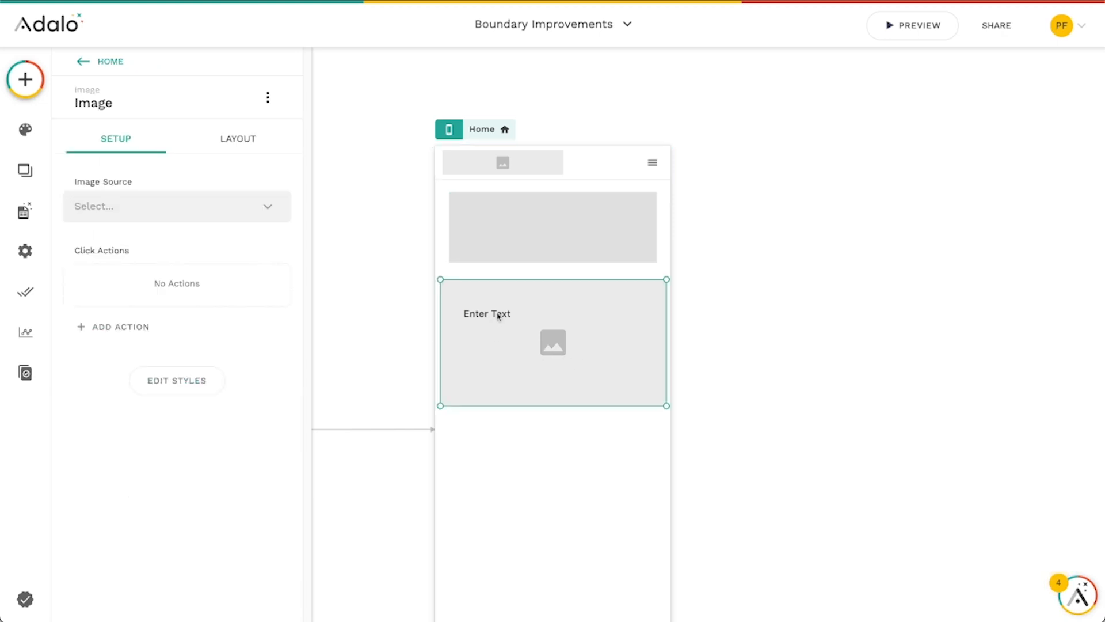
left_click(498, 315)
key("Delete")
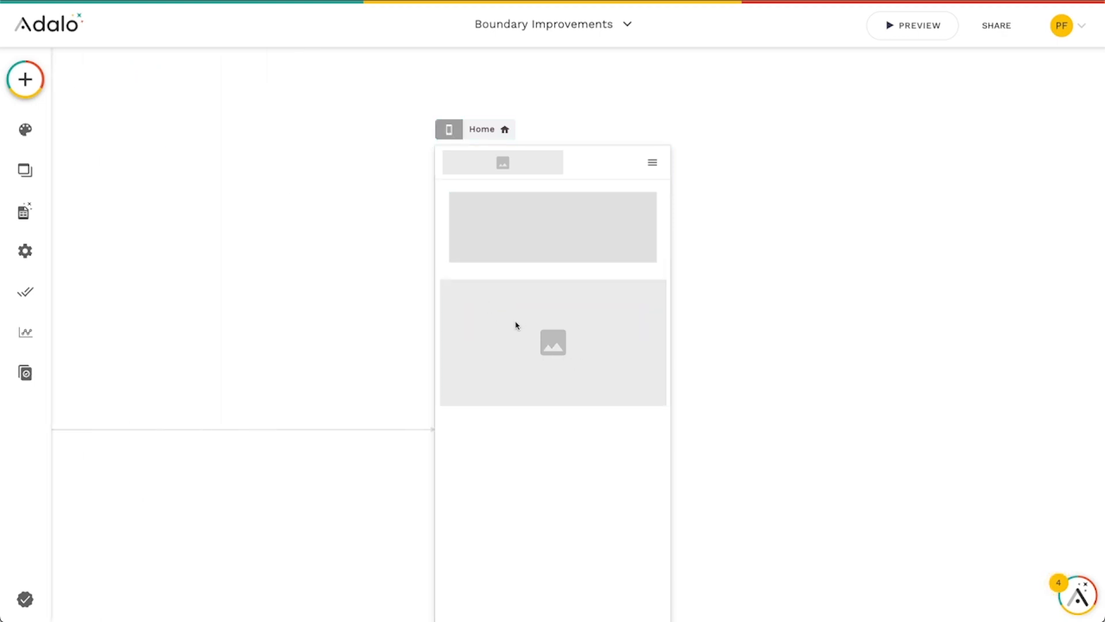
- Shrink the image to a small square nested at the rectangle's left side and check the Home screen's component list
left_click(516, 323)
left_click_drag(546, 355, 565, 277)
left_click_drag(683, 328, 510, 252)
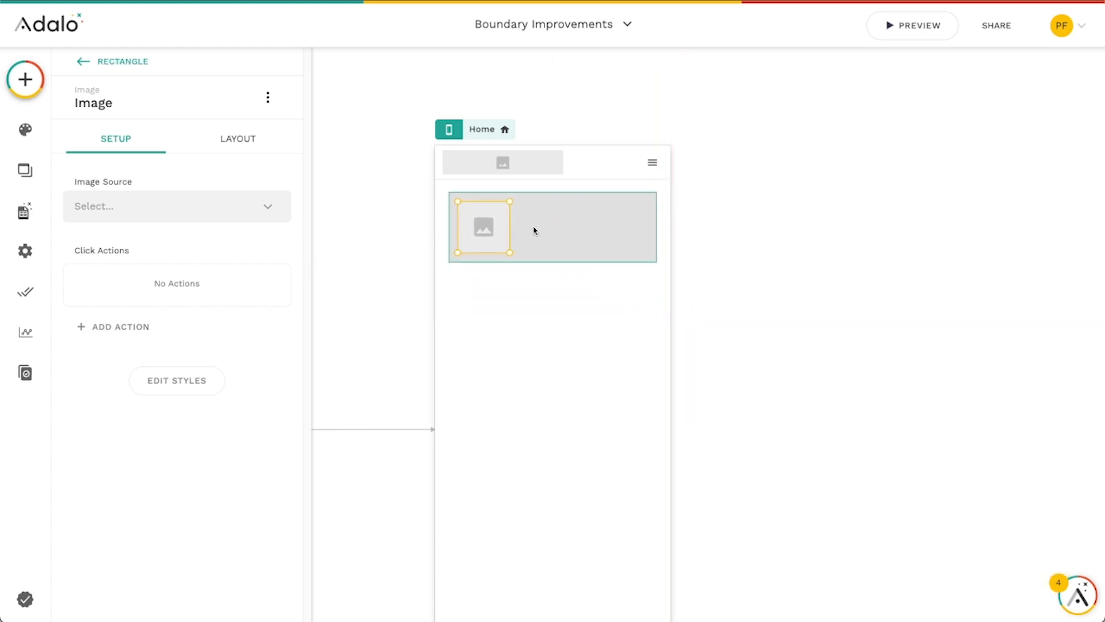
left_click(78, 62)
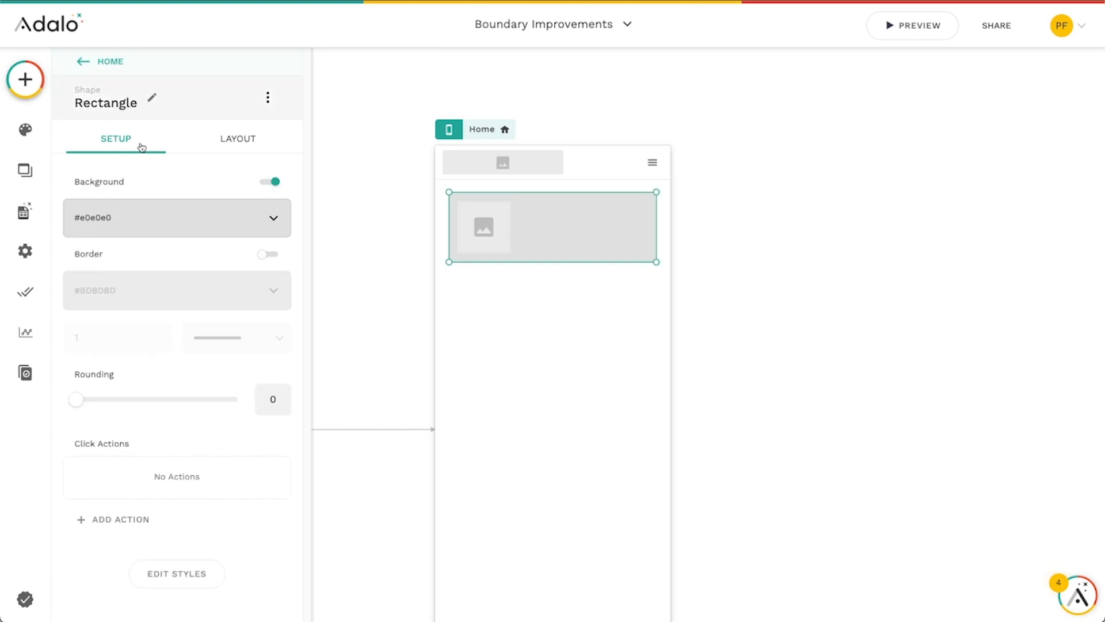
left_click(80, 61)
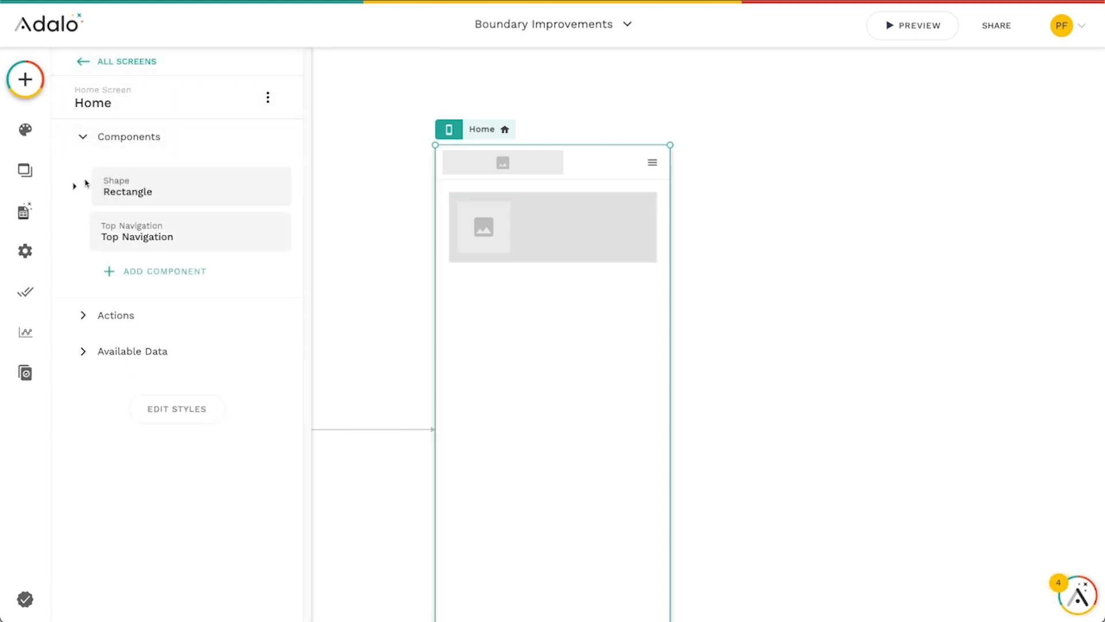
- Expand the Rectangle in the Home screen's component list and add an Icon component in the lower-right corner of the nested image
left_click(74, 186)
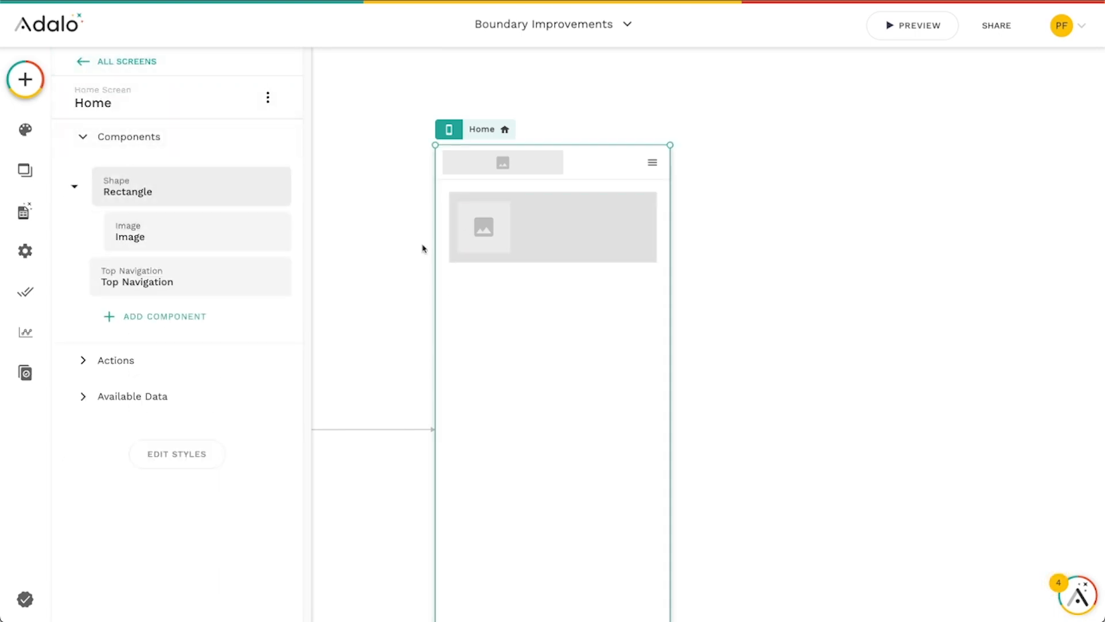
left_click(25, 78)
scroll(161, 461, "down", 5)
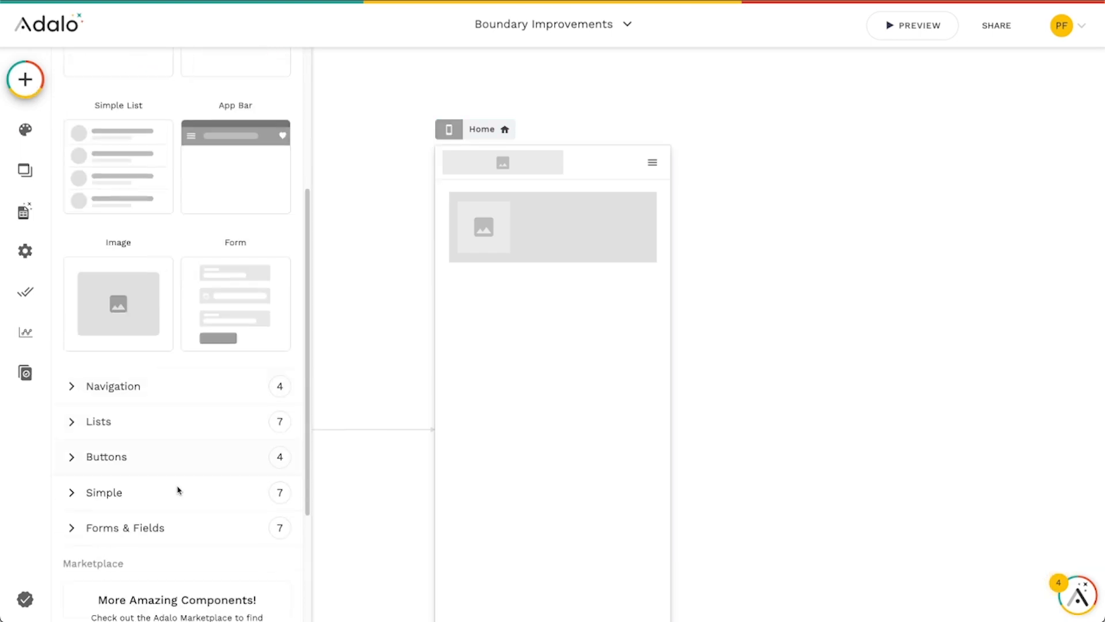
left_click(136, 446)
scroll(239, 446, "down", 2)
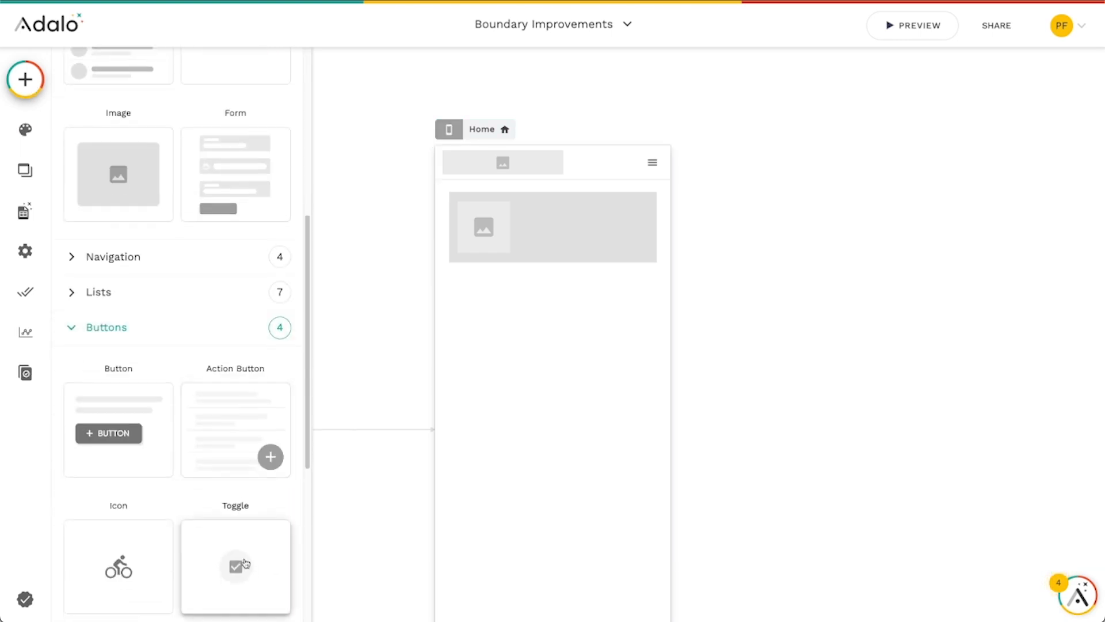
left_click_drag(118, 567, 497, 244)
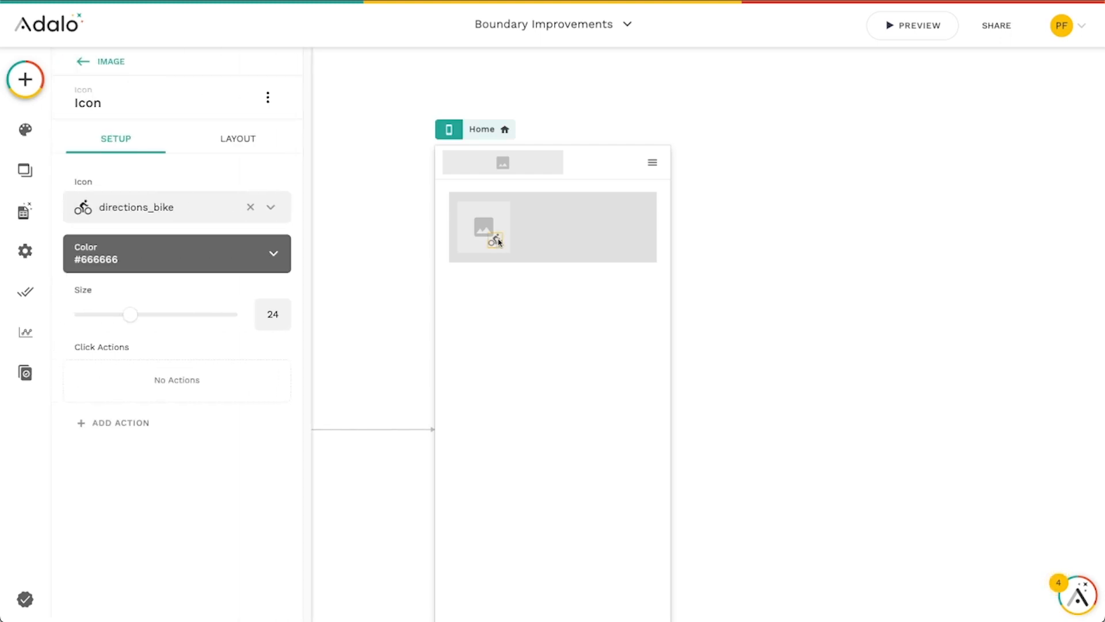
left_click(499, 242)
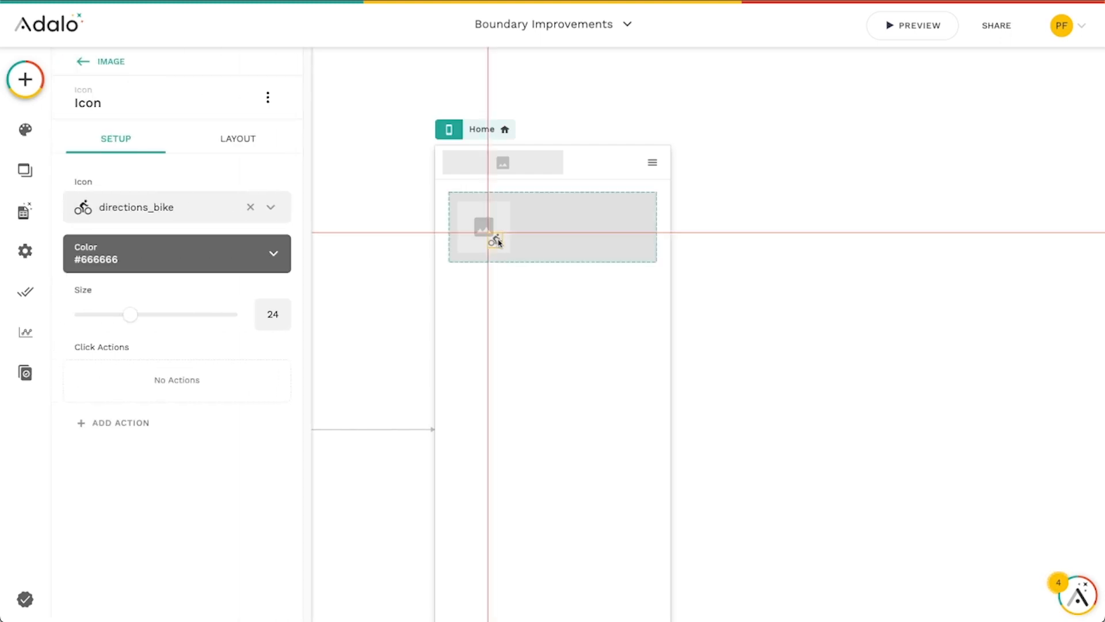
- Return to the Home screen's component list and expand the Rectangle and its Image to examine how the icon is nested
left_click(88, 62)
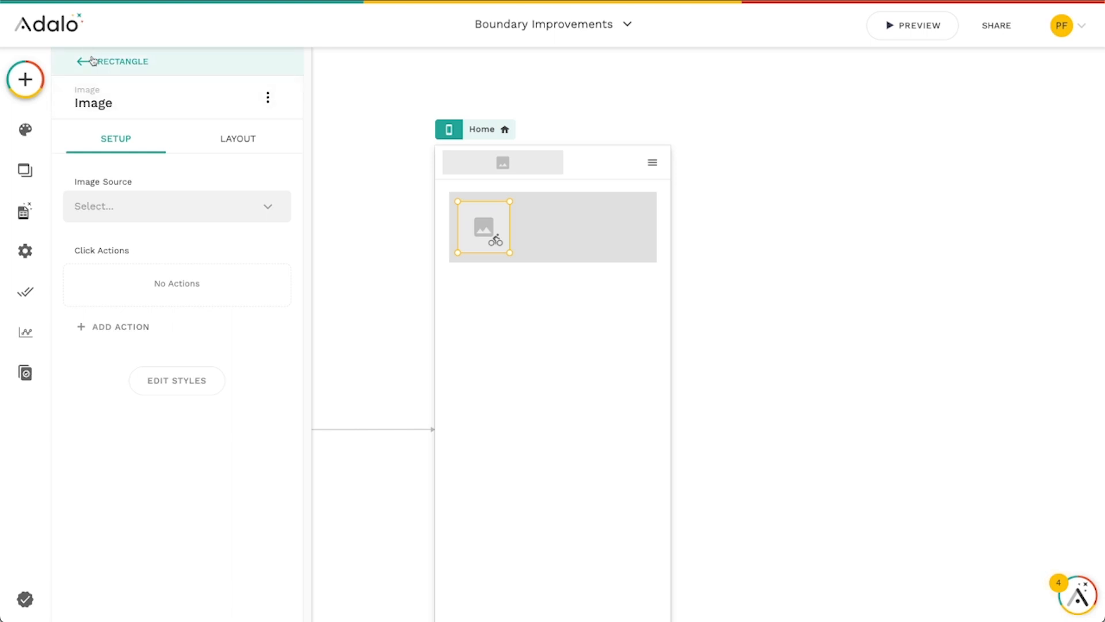
left_click(92, 61)
left_click(87, 62)
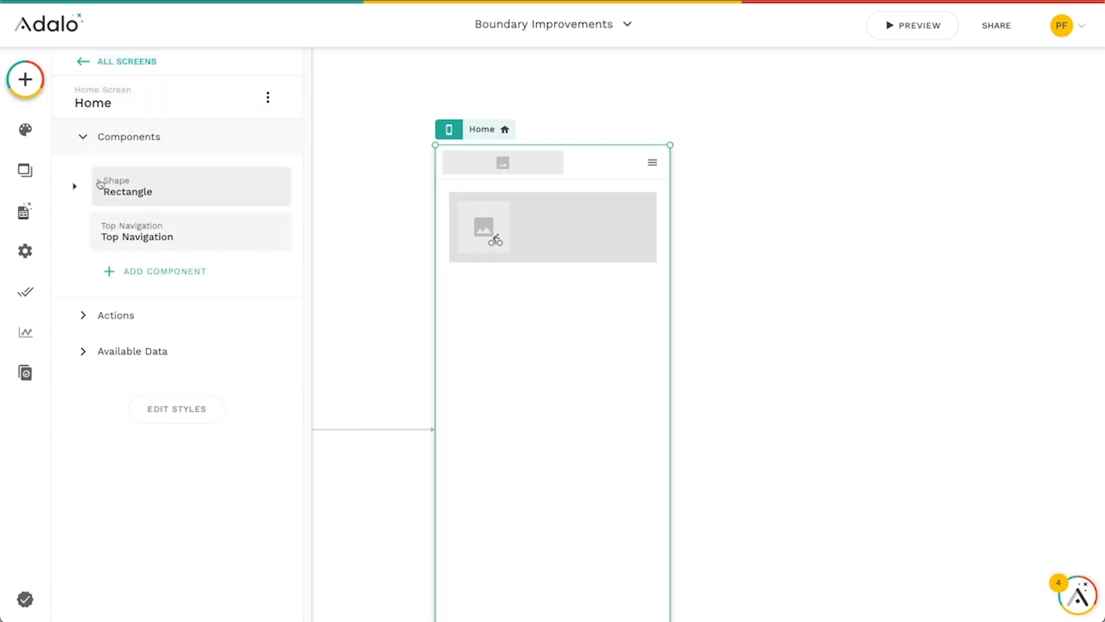
left_click(75, 187)
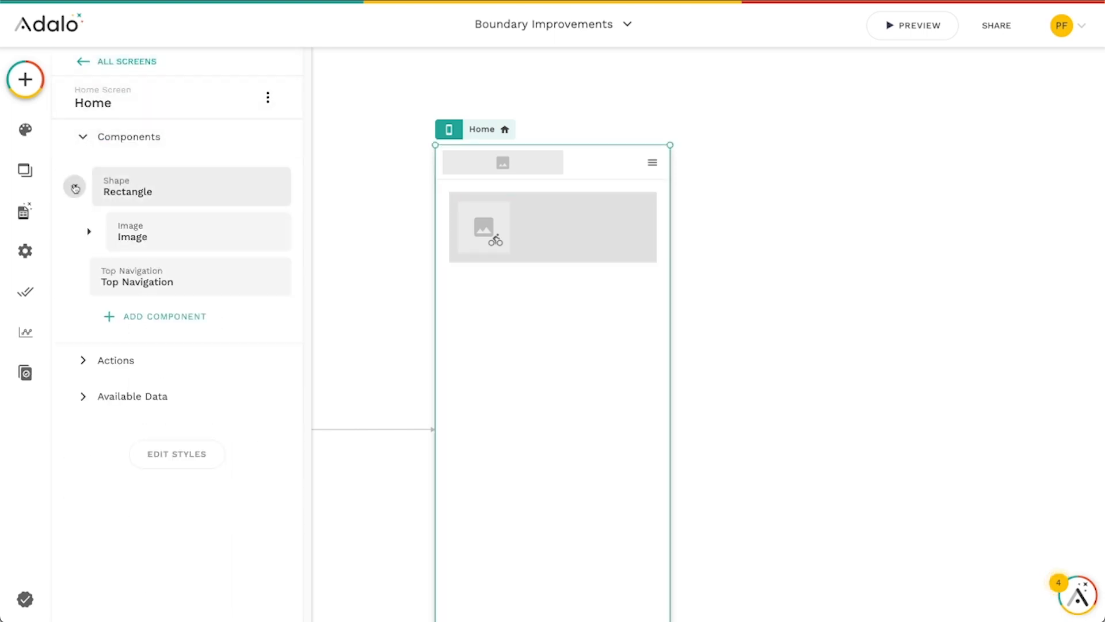
left_click(89, 231)
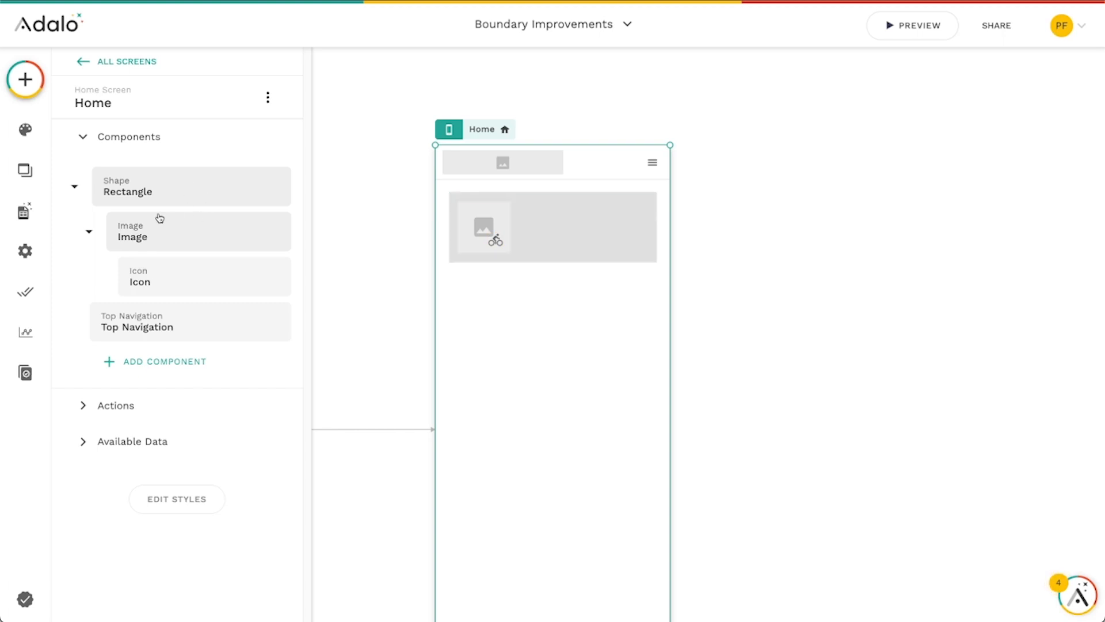
left_click(513, 279)
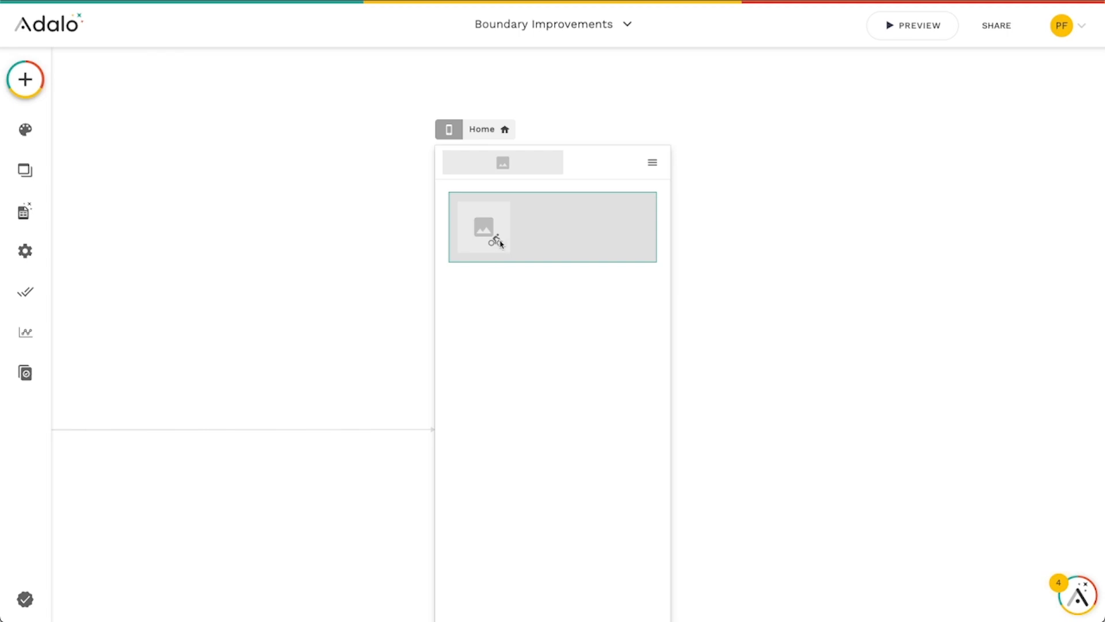
- Add an Ellipse shape to the Home screen, centred below the rectangle
left_click(25, 79)
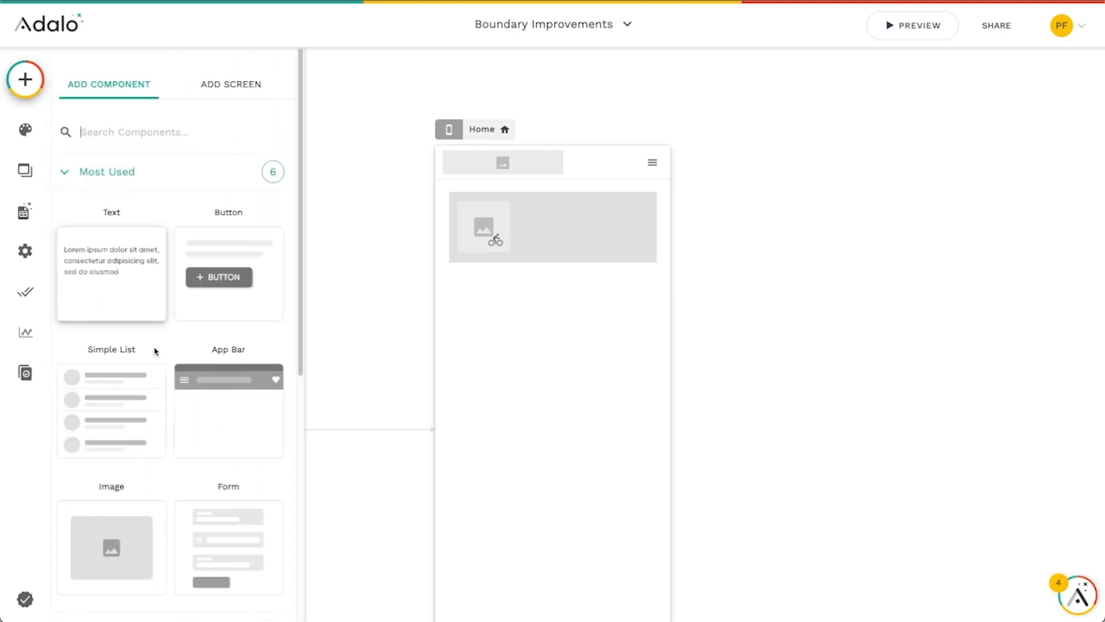
scroll(164, 403, "down", 4)
scroll(164, 461, "down", 1)
left_click(81, 452)
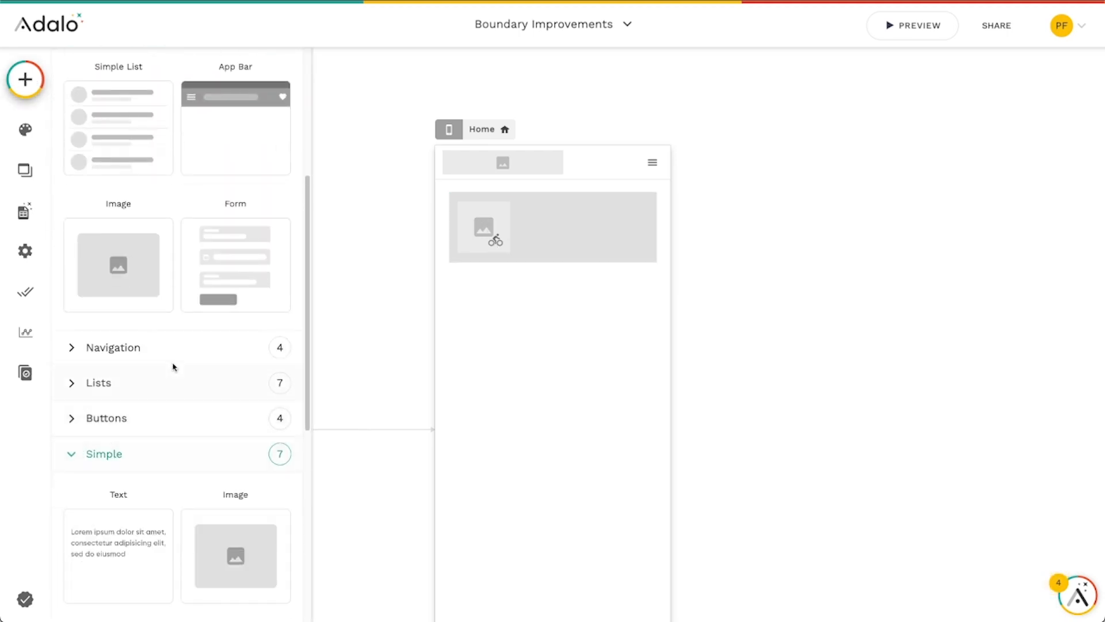
scroll(147, 484, "down", 3)
left_click_drag(147, 483, 533, 328)
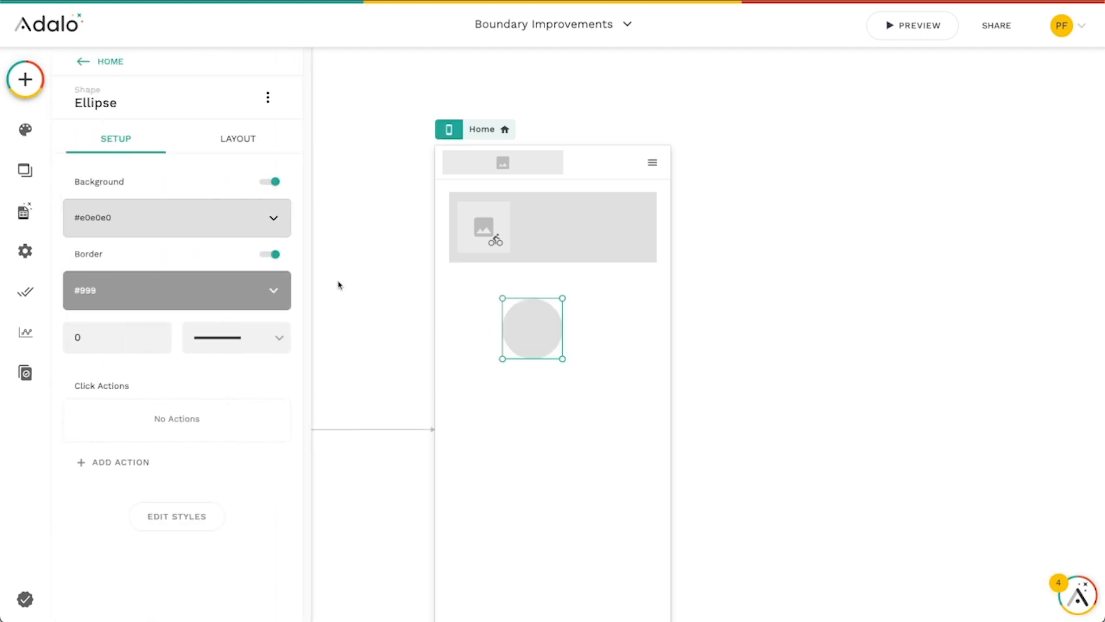
- Add a Custom List component to the Home screen below the ellipse
left_click(25, 79)
scroll(180, 387, "down", 7)
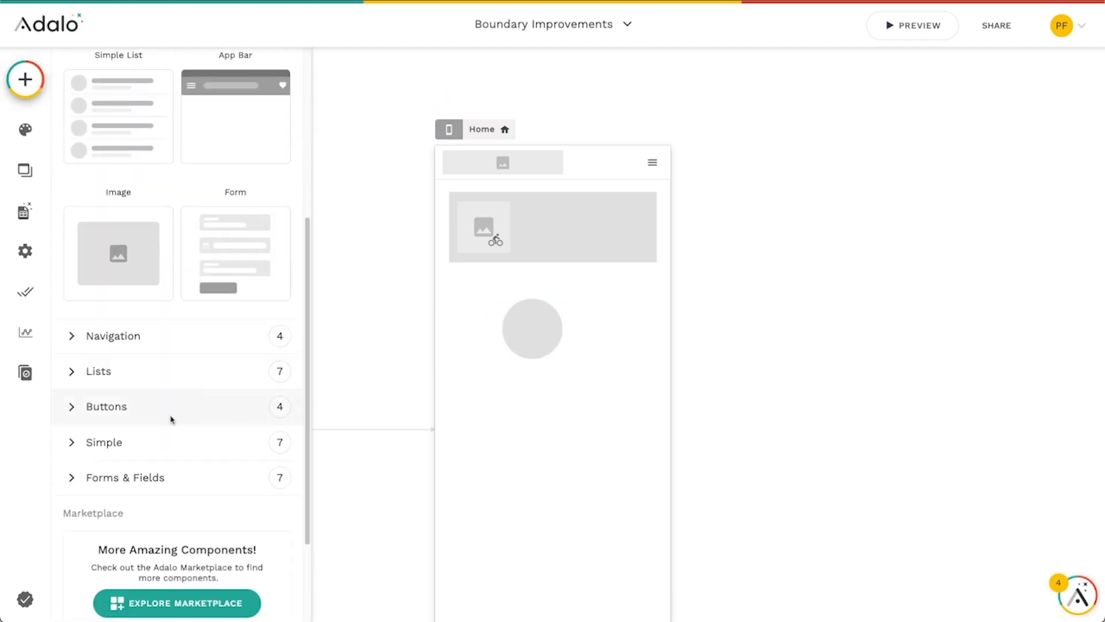
left_click(99, 371)
scroll(173, 444, "down", 5)
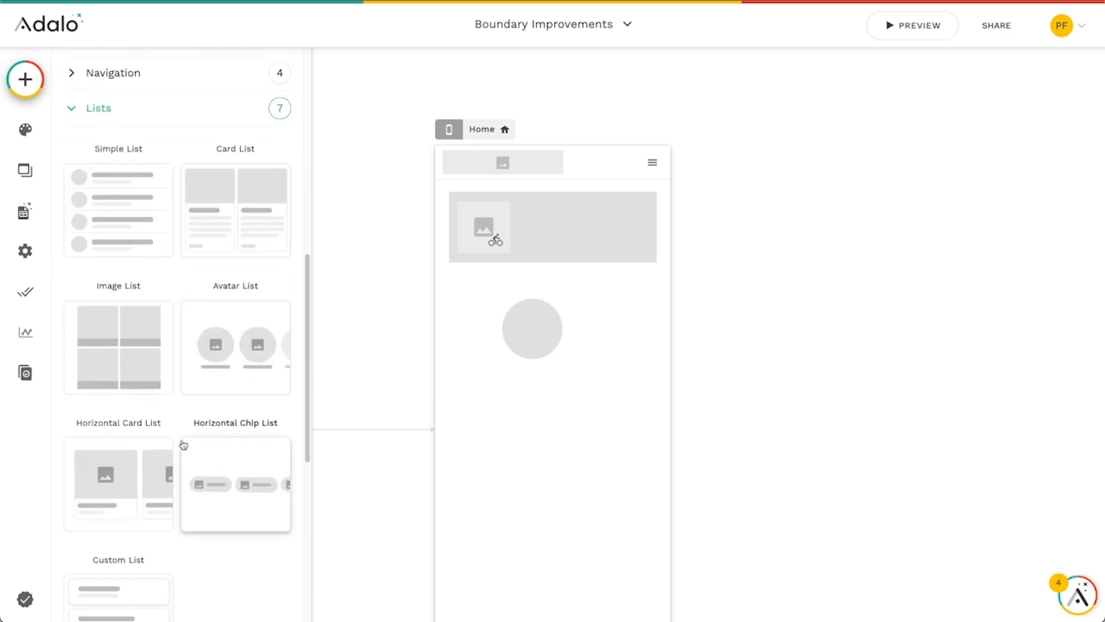
left_click_drag(154, 578, 556, 470)
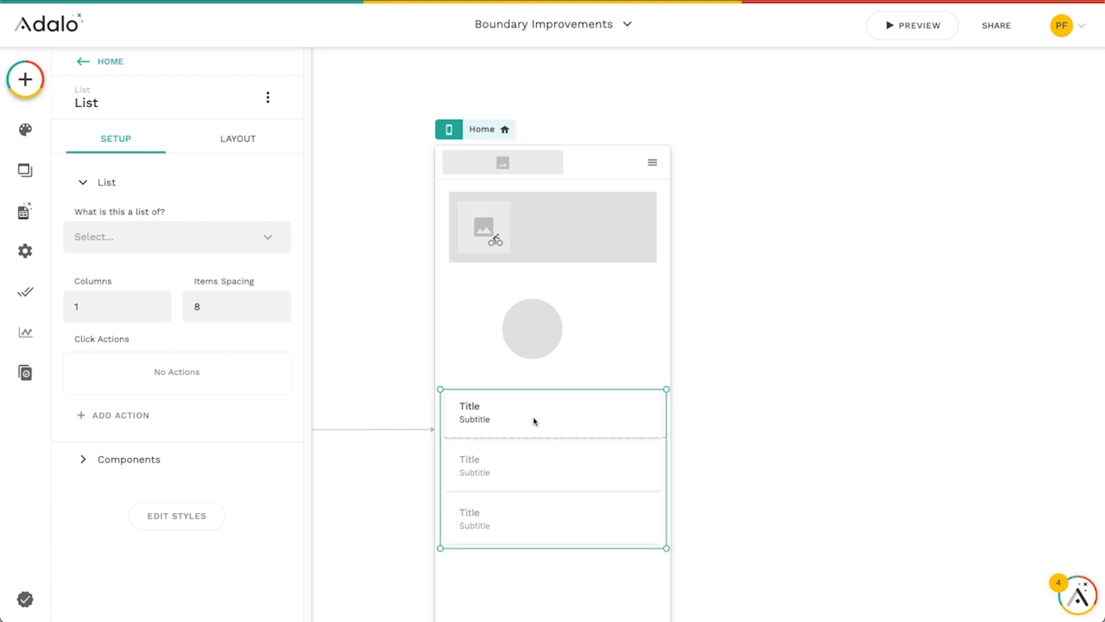
- Add a Button at the right of the custom list's first item and expand List and Rectangle 2 in the Home component list
left_click(24, 81)
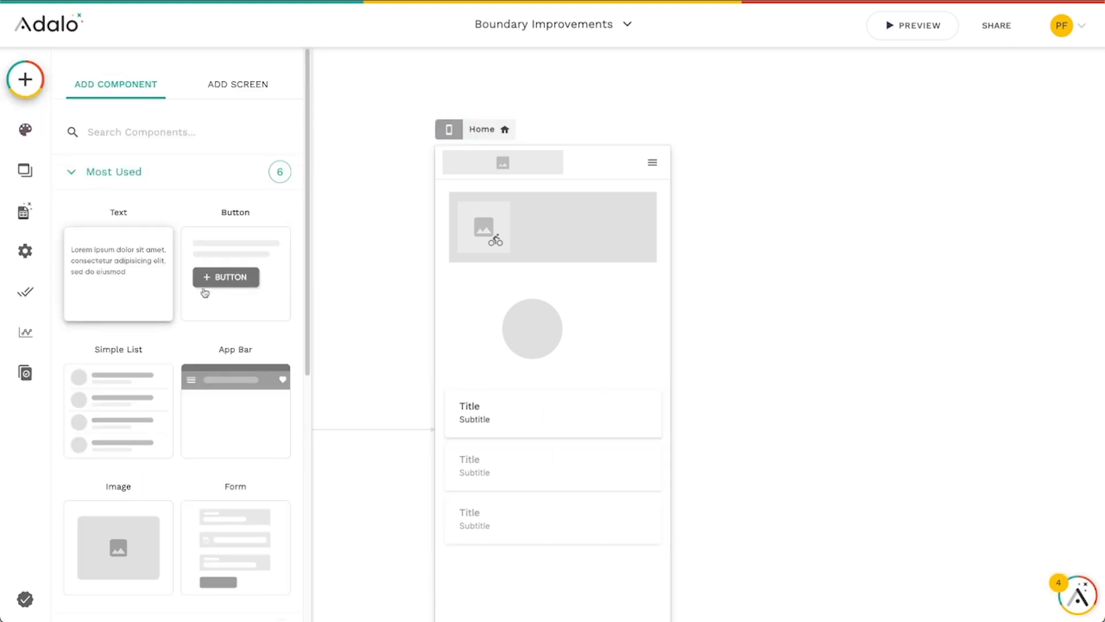
left_click_drag(203, 292, 593, 417)
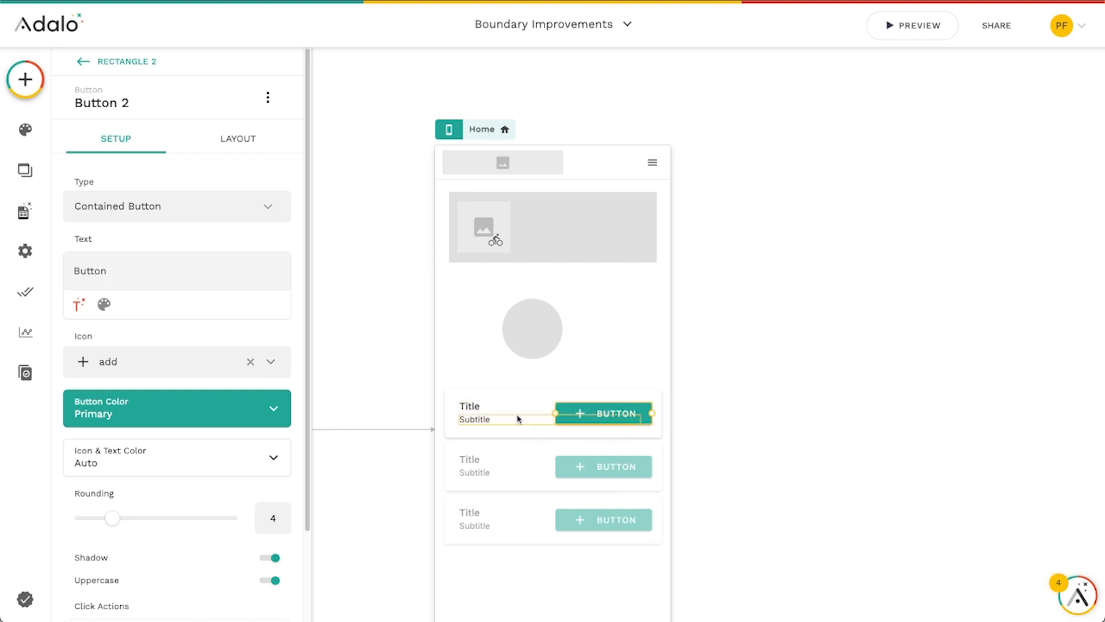
left_click(87, 62)
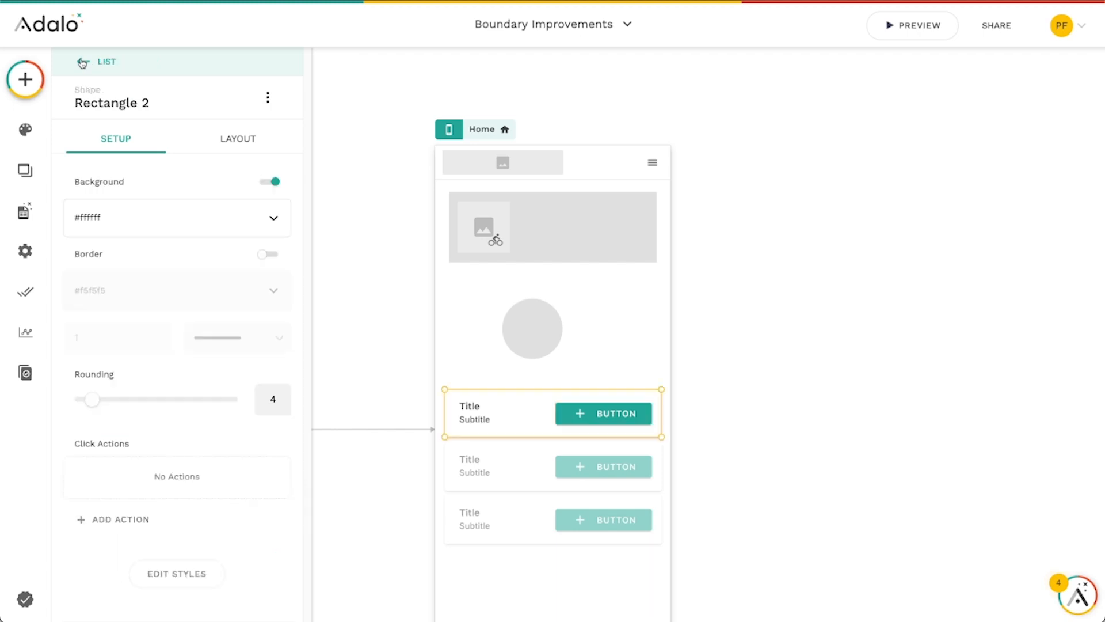
left_click(83, 63)
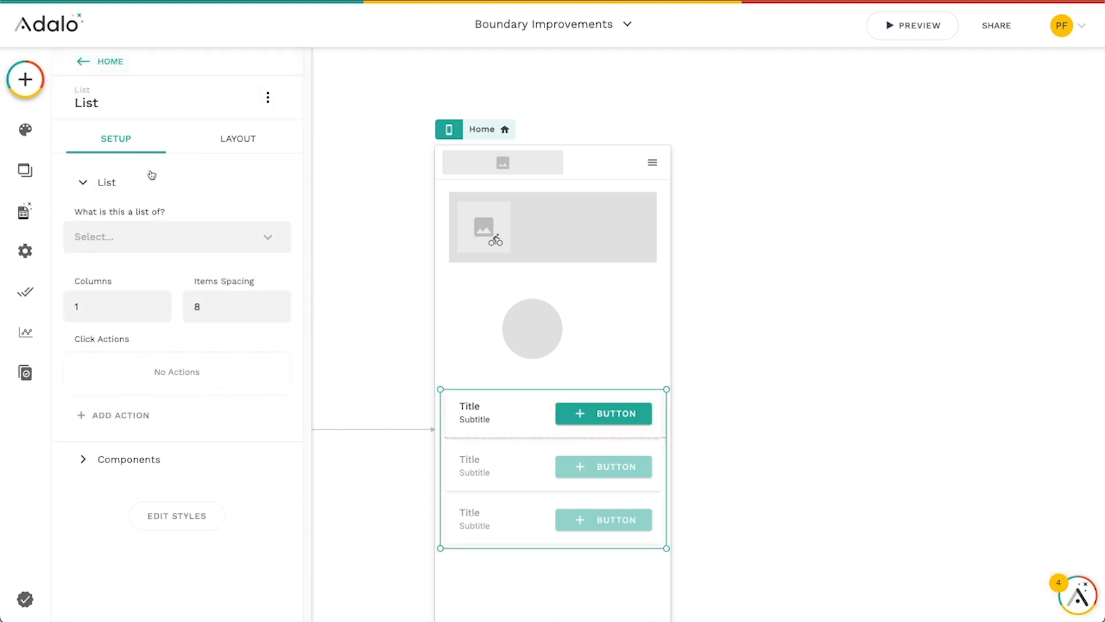
left_click(86, 62)
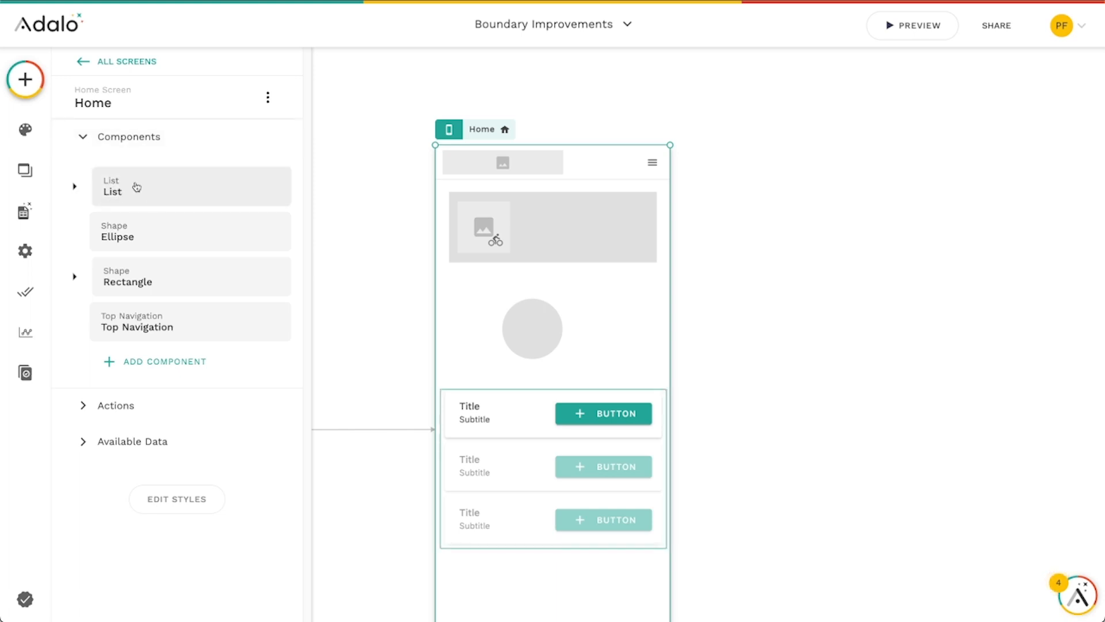
left_click(74, 186)
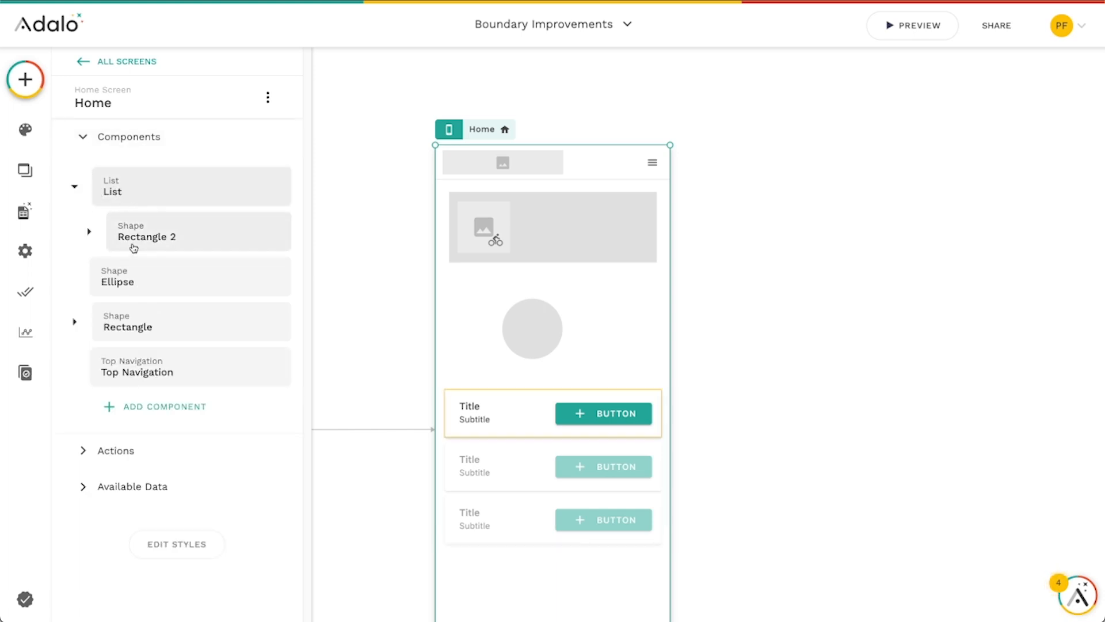
left_click(88, 231)
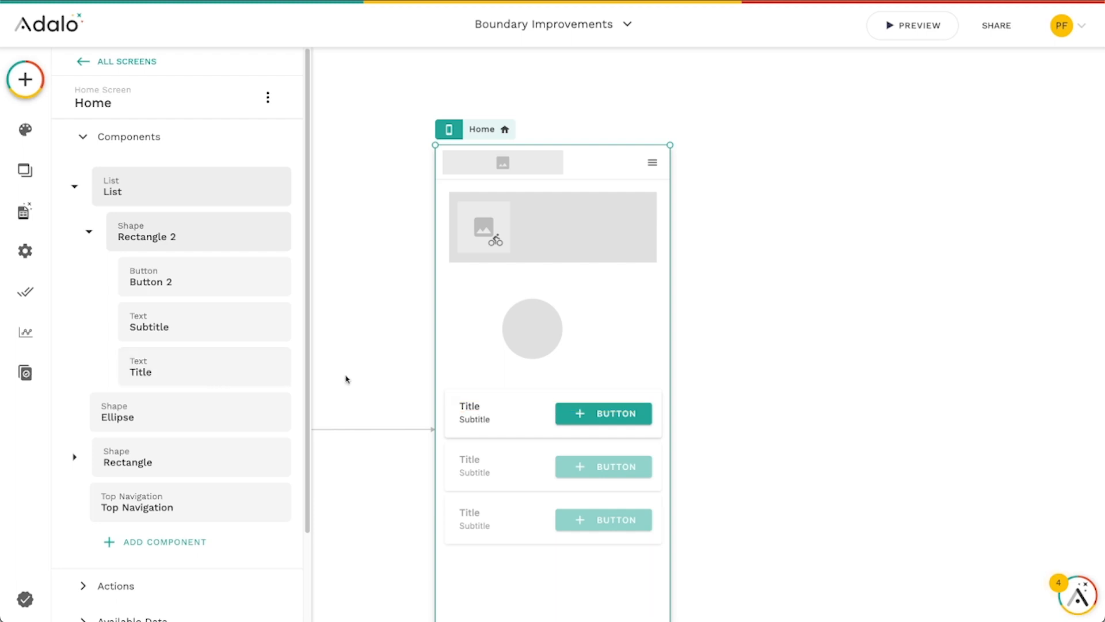
- Shorten the Title text box in the custom list's first item so it ends just before the button
left_click(573, 382)
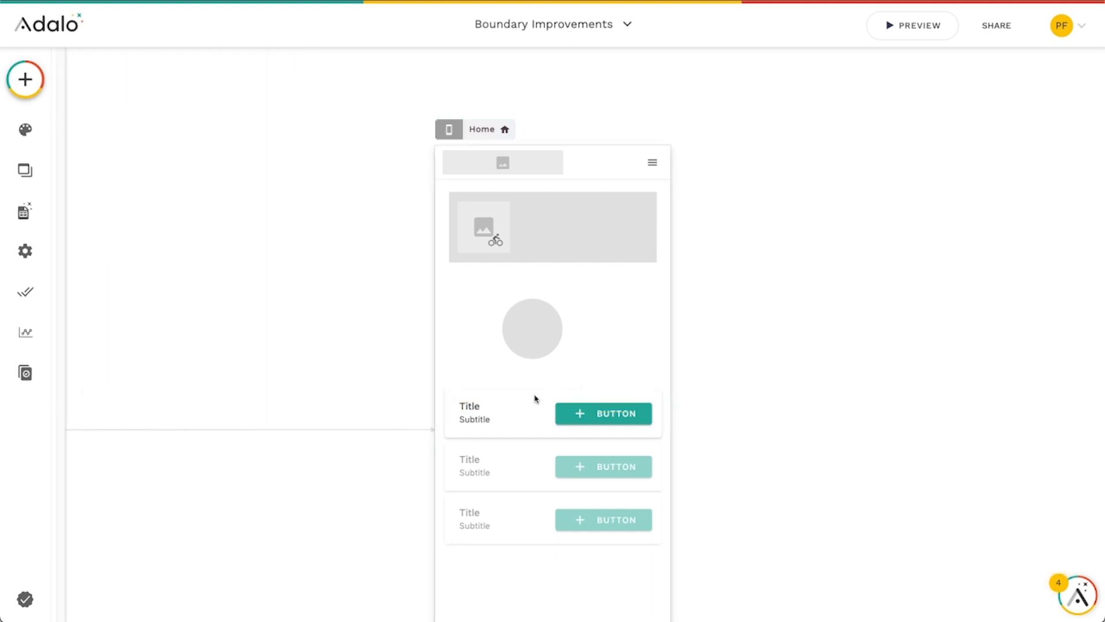
double_click(506, 409)
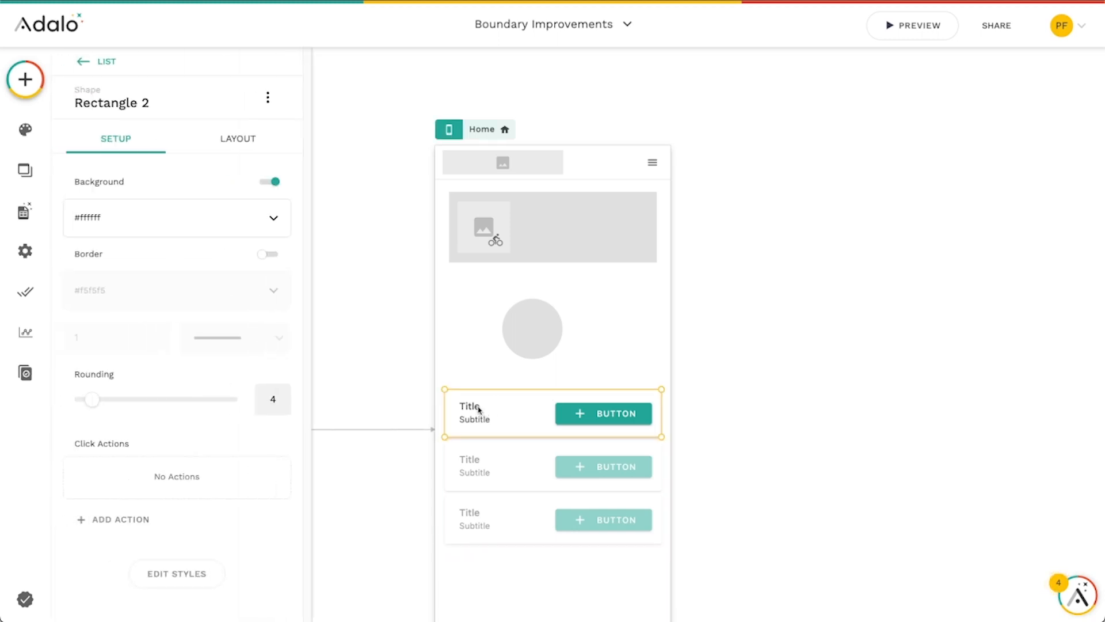
left_click(478, 410)
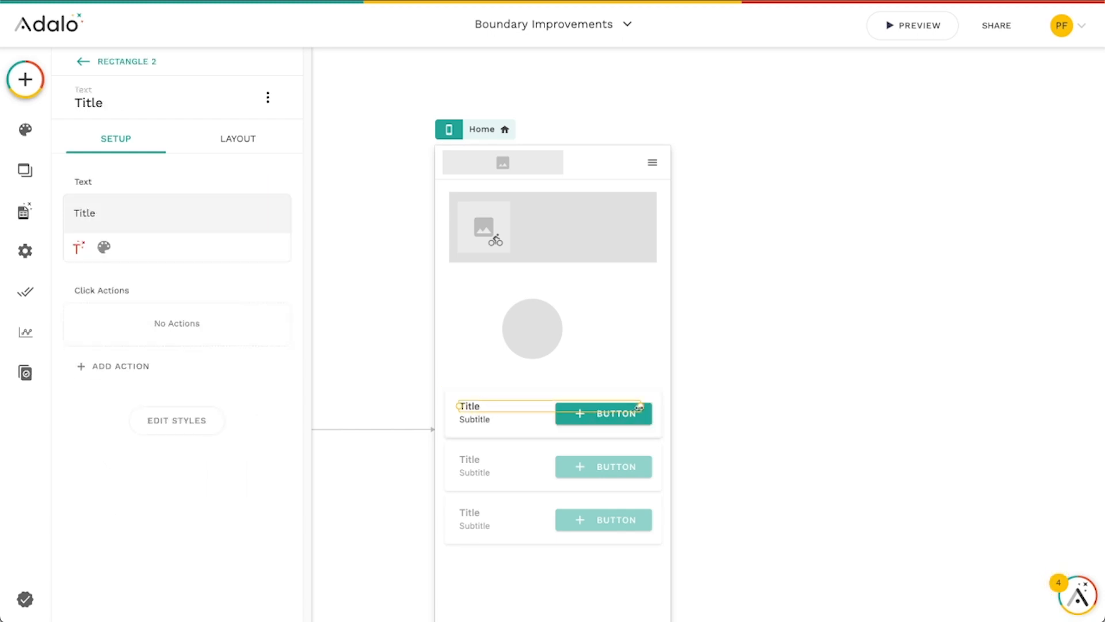
left_click_drag(640, 407, 544, 409)
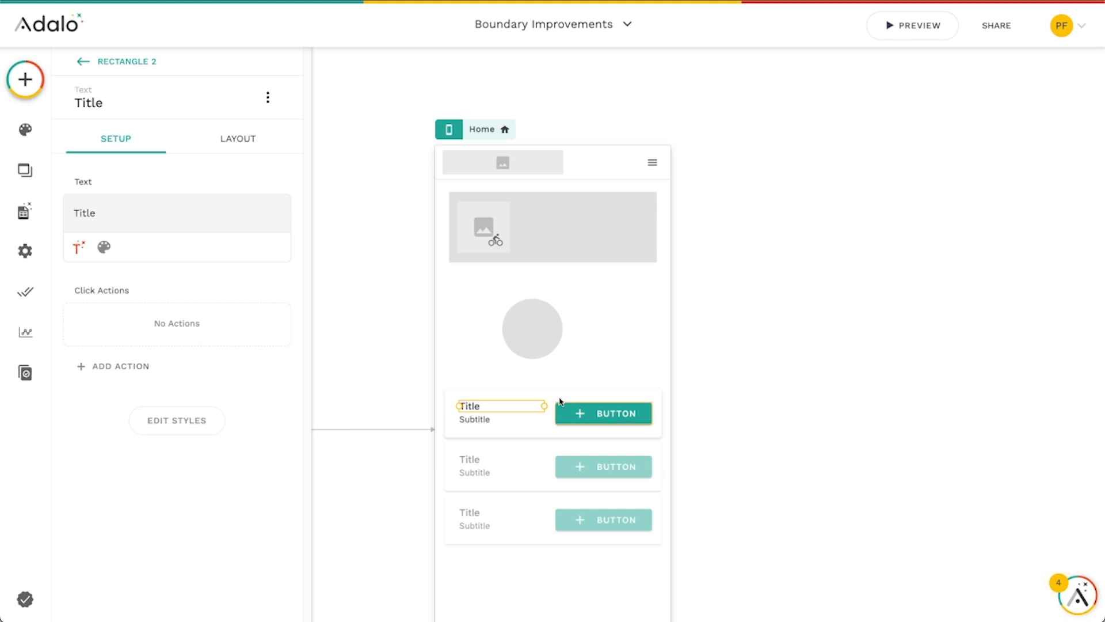